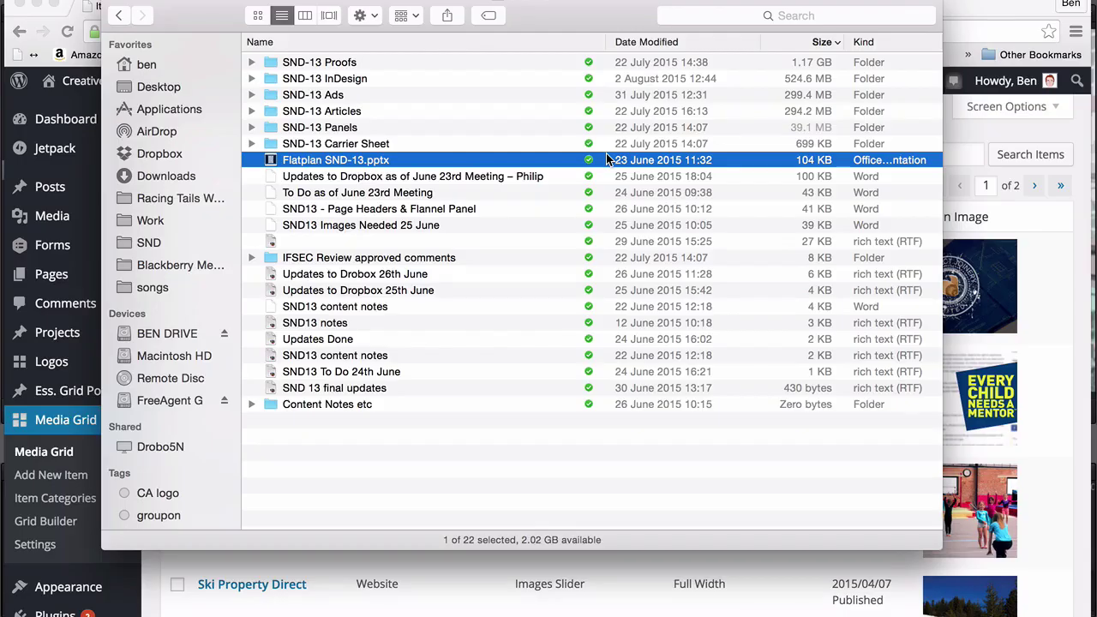
pyautogui.press('space')
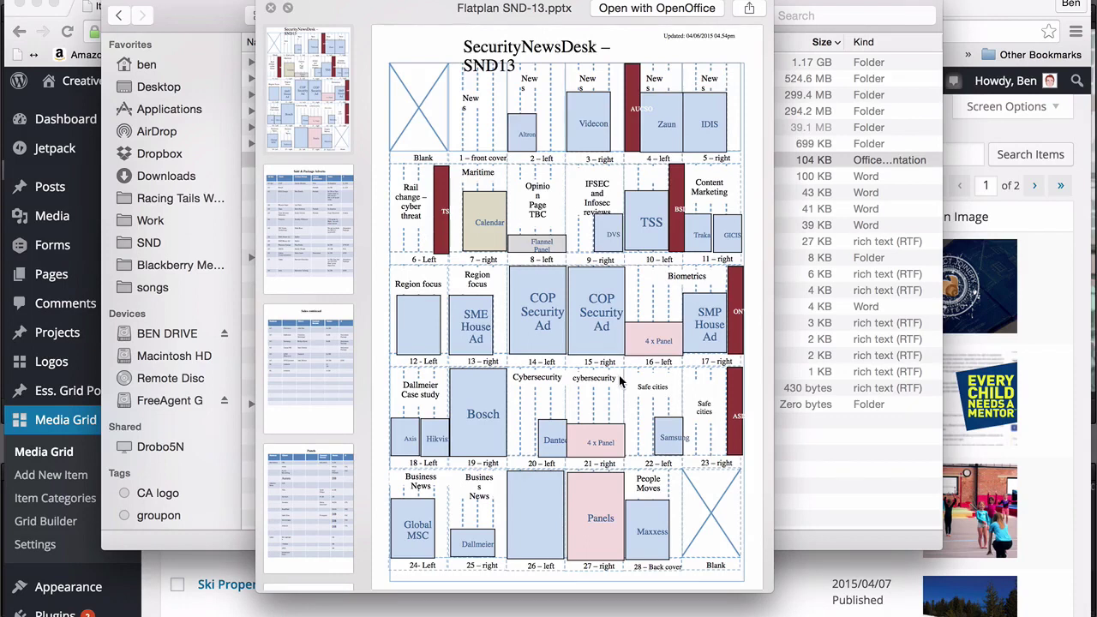
pyautogui.scroll(-10, 619, 374)
pyautogui.scroll(10, 619, 381)
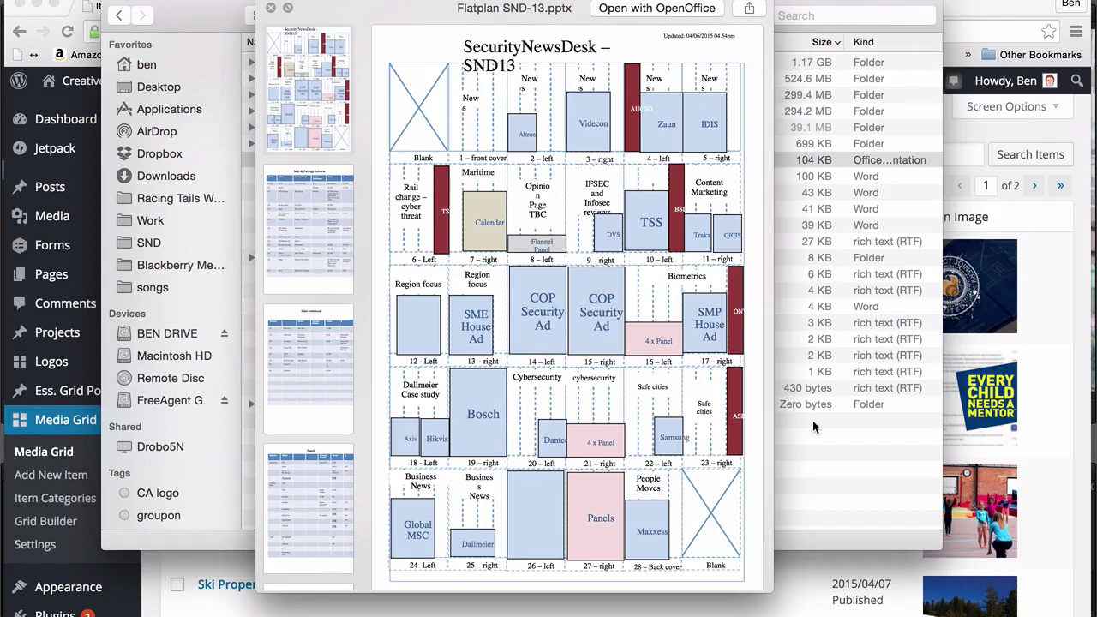
pyautogui.press('space')
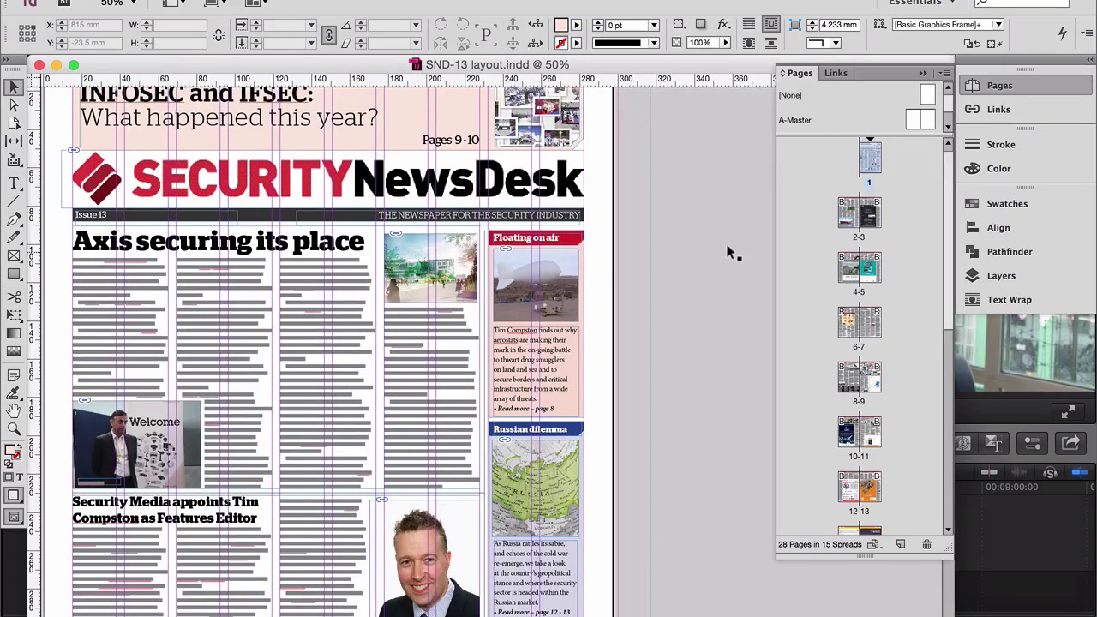
# Zoom out to about 13%, scroll through all the SND-13 spreads, then zoom to 25% on spread 2–3
pyautogui.press('super+minus')
pyautogui.press('super+minus')
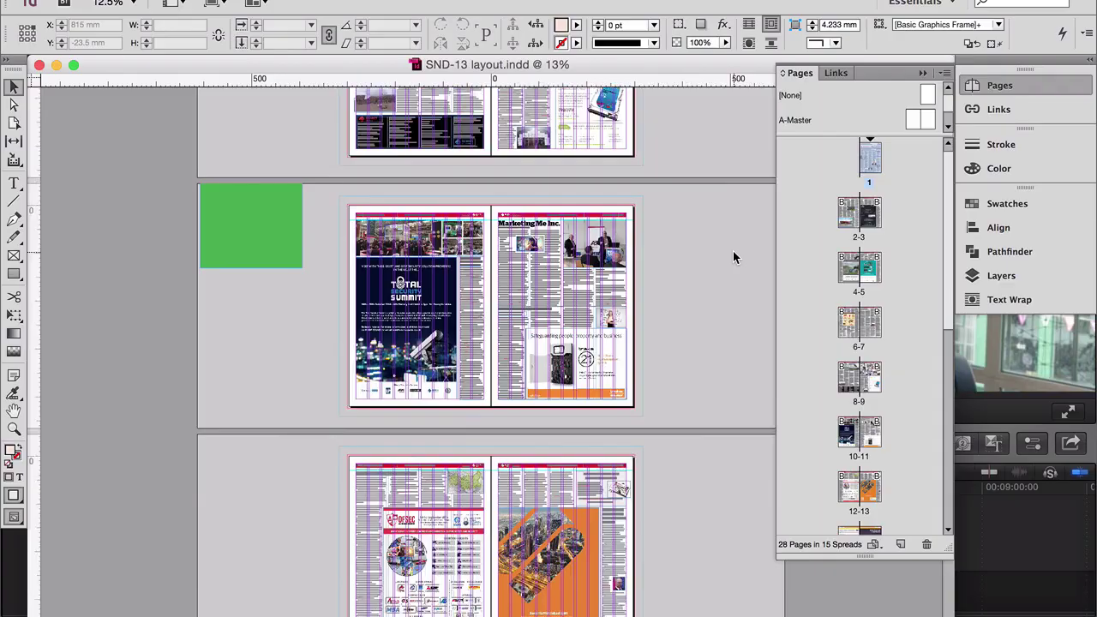
pyautogui.scroll(-5, 733, 251)
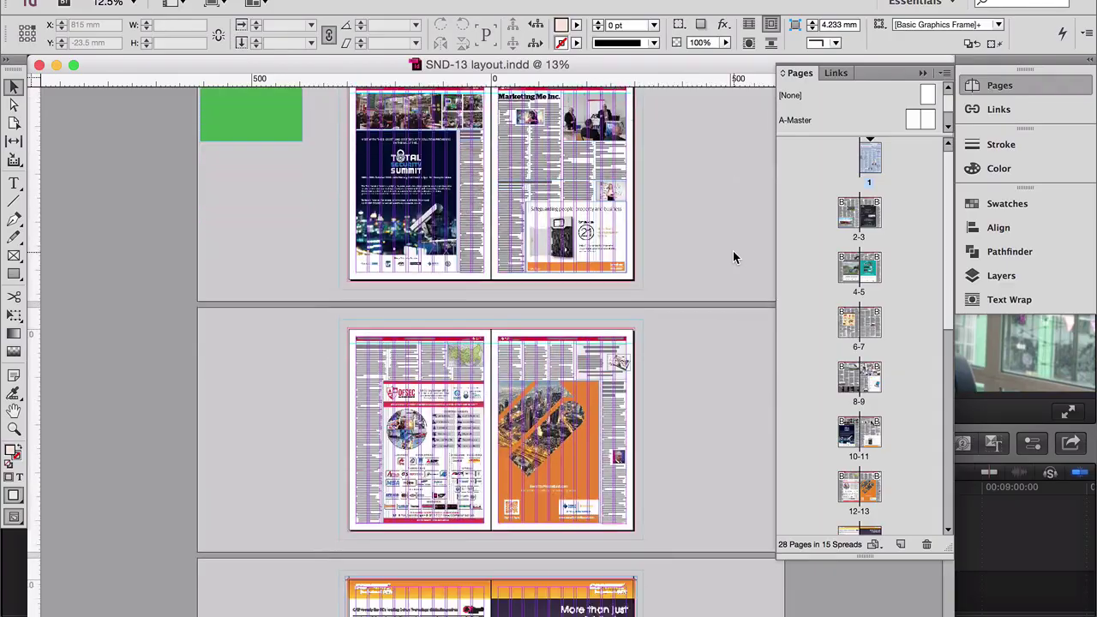
pyautogui.scroll(-10, 732, 257)
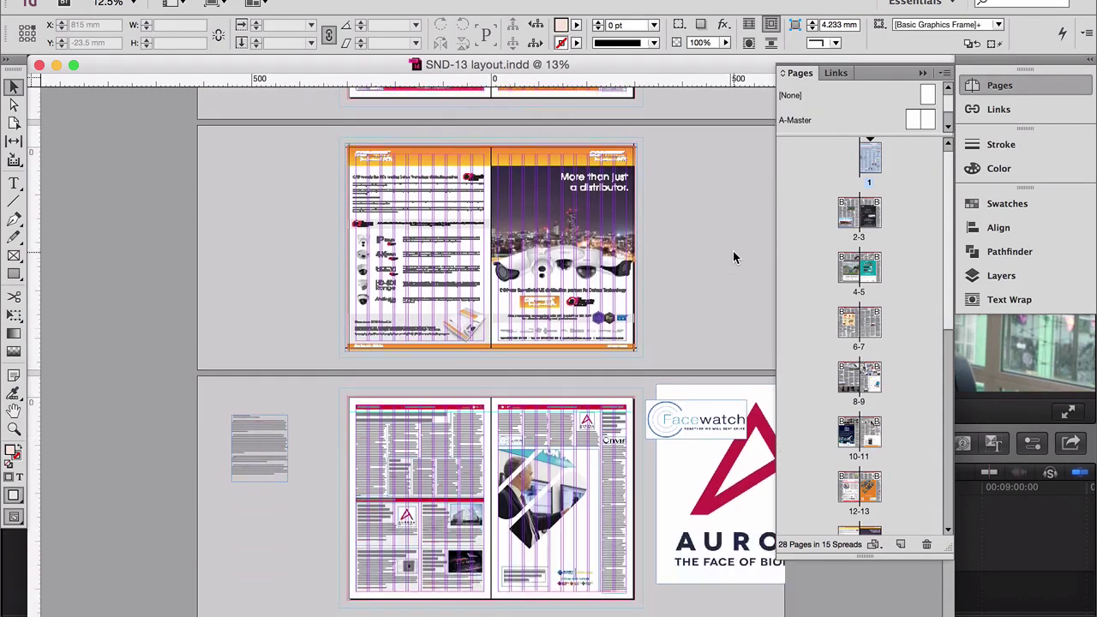
pyautogui.scroll(-10, 732, 257)
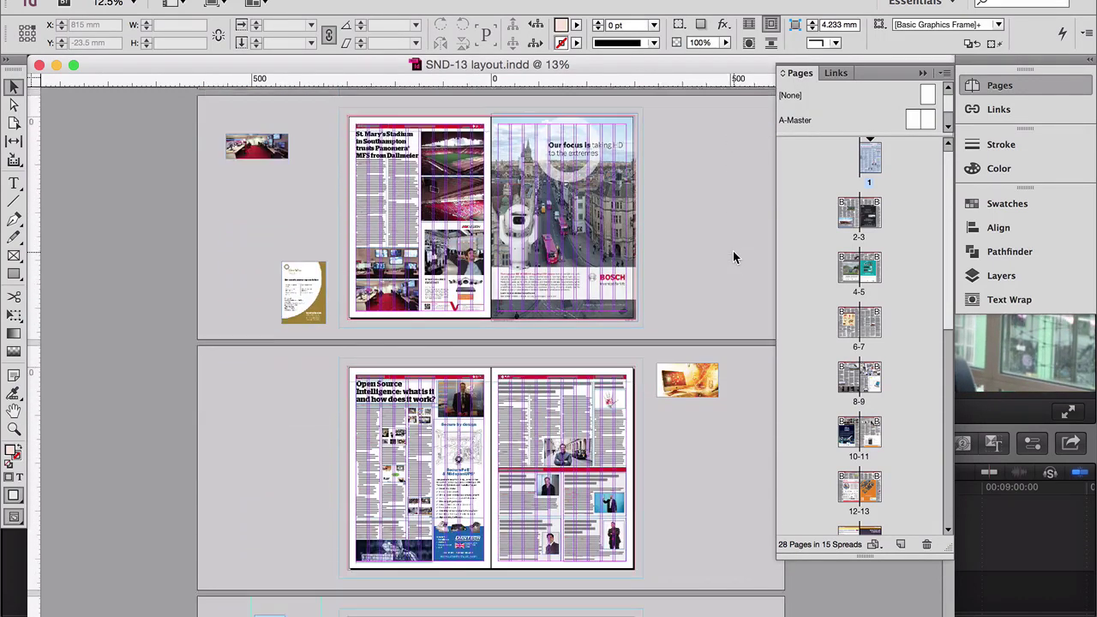
pyautogui.scroll(-10, 732, 257)
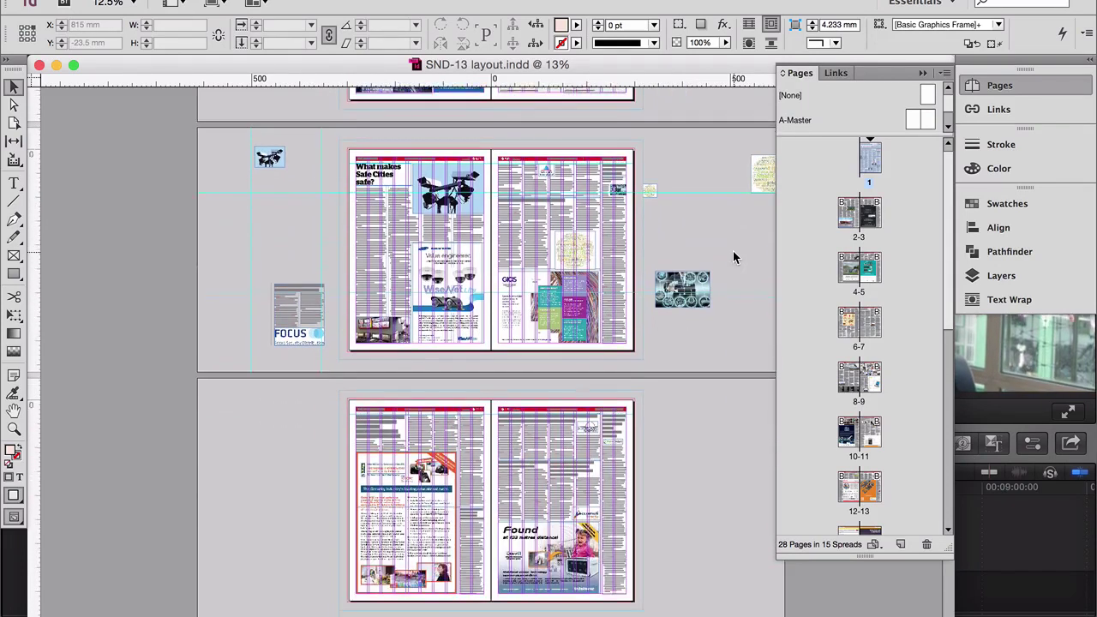
pyautogui.scroll(-10, 732, 257)
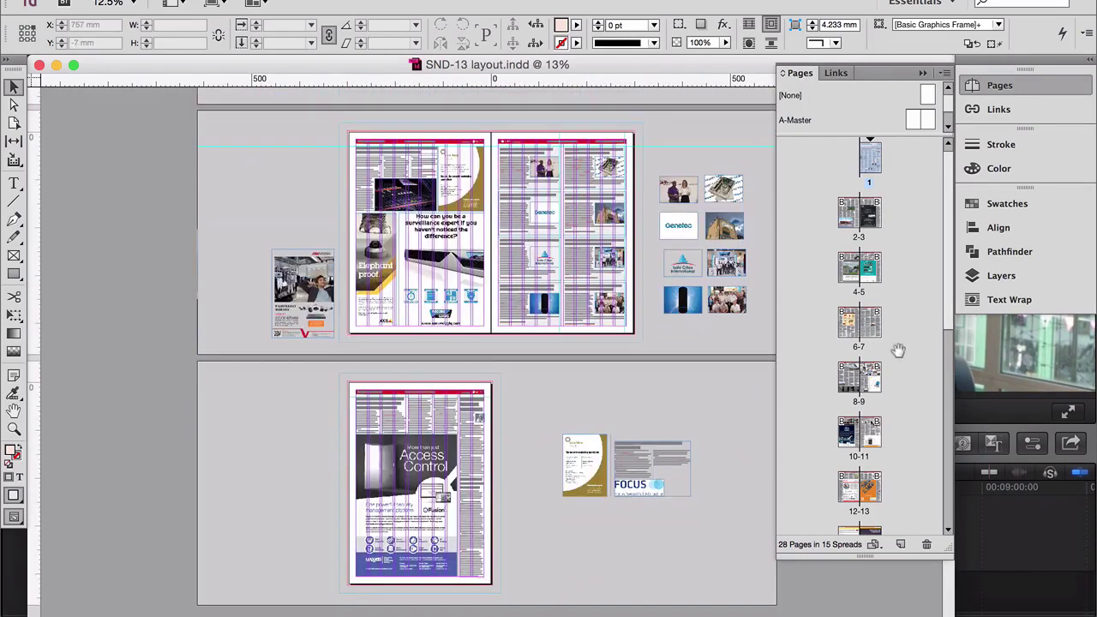
pyautogui.press('super+equal')
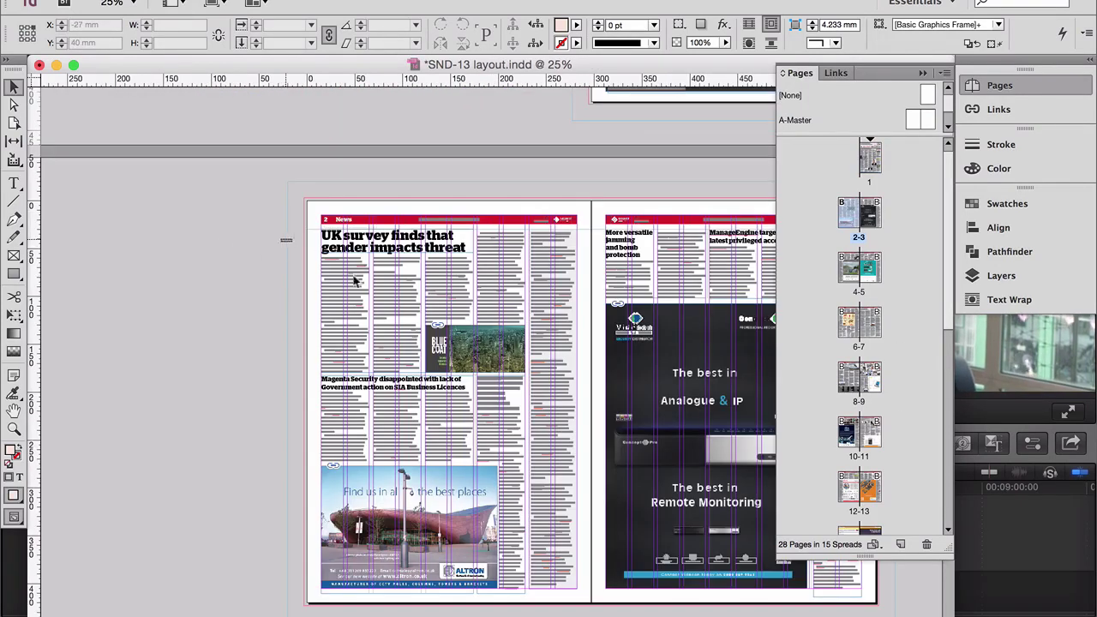
# Delete page 2's old stories and pictures, restoring the text column removed by mistake
pyautogui.moveTo(512, 580); pyautogui.dragTo(505, 575)
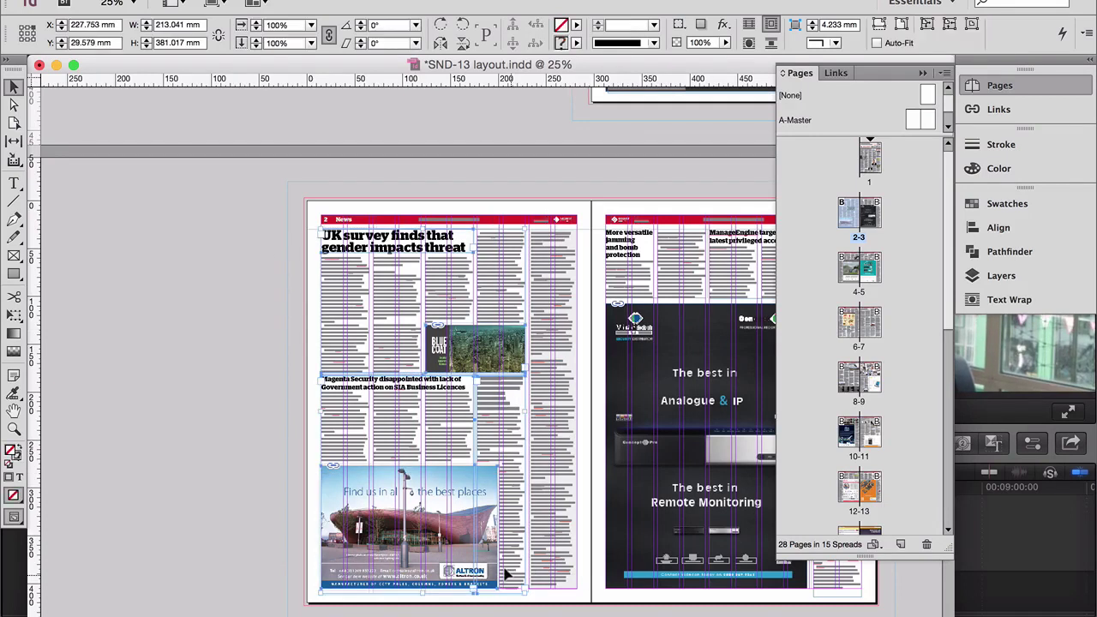
pyautogui.press('Delete')
pyautogui.press('Delete')
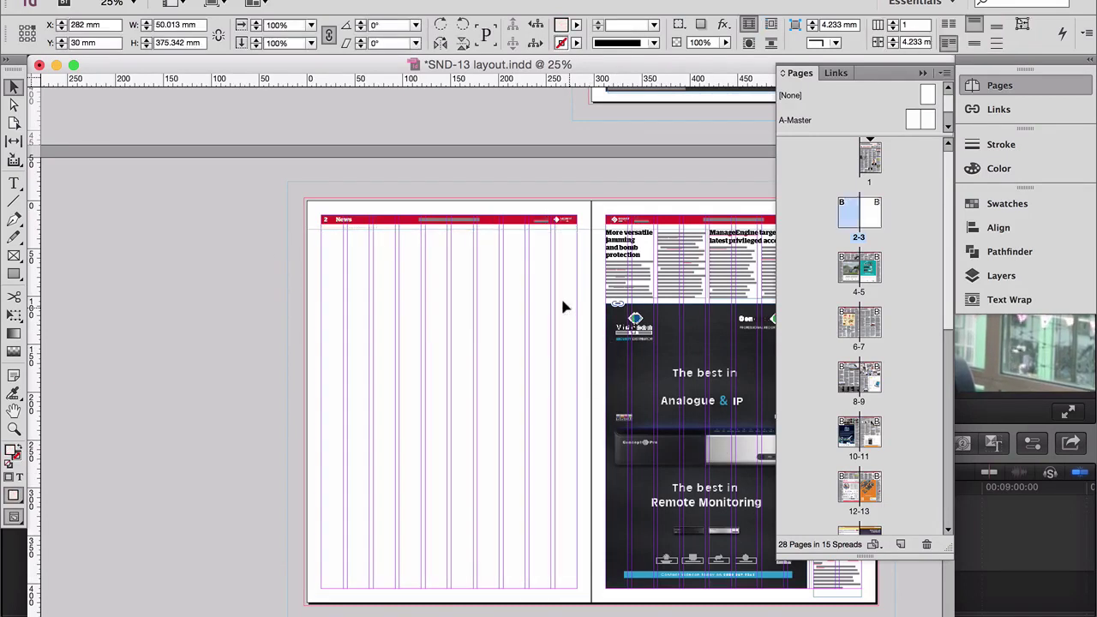
pyautogui.press('super+equal')
pyautogui.scroll(5, 568, 306)
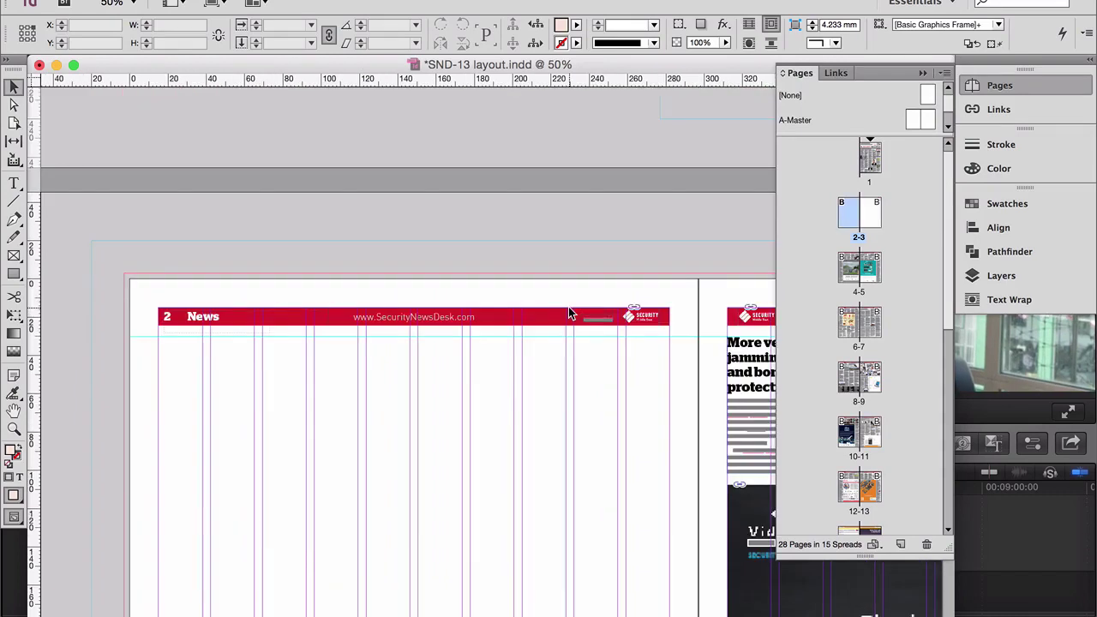
pyautogui.press('super+z')
# Draw an empty text frame under the News header on page 2
pyautogui.press('super+equal')
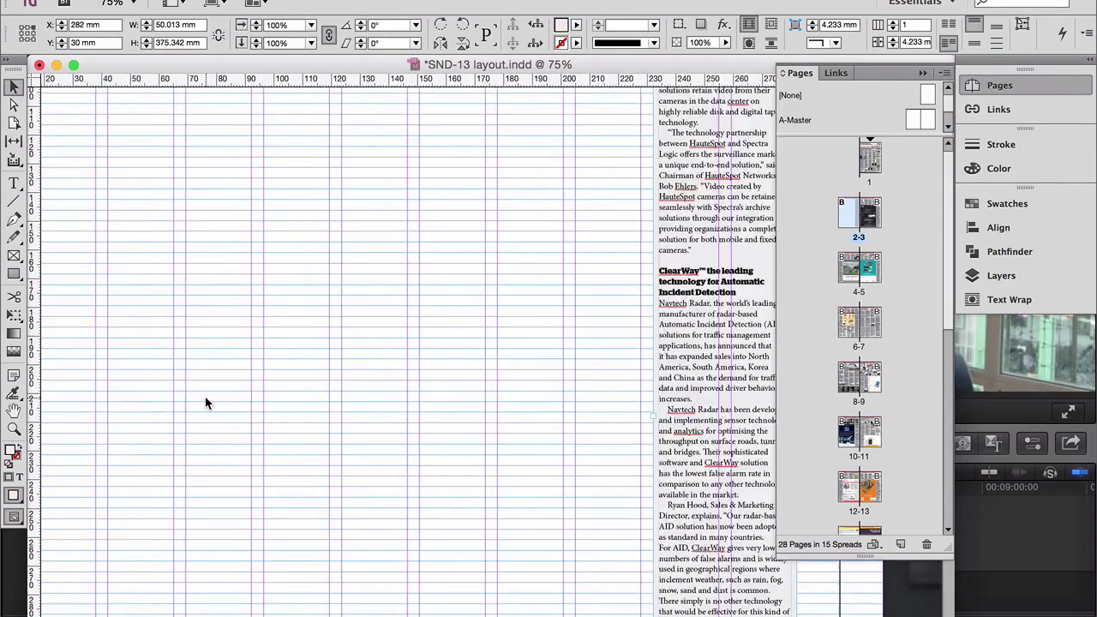
pyautogui.press('t')
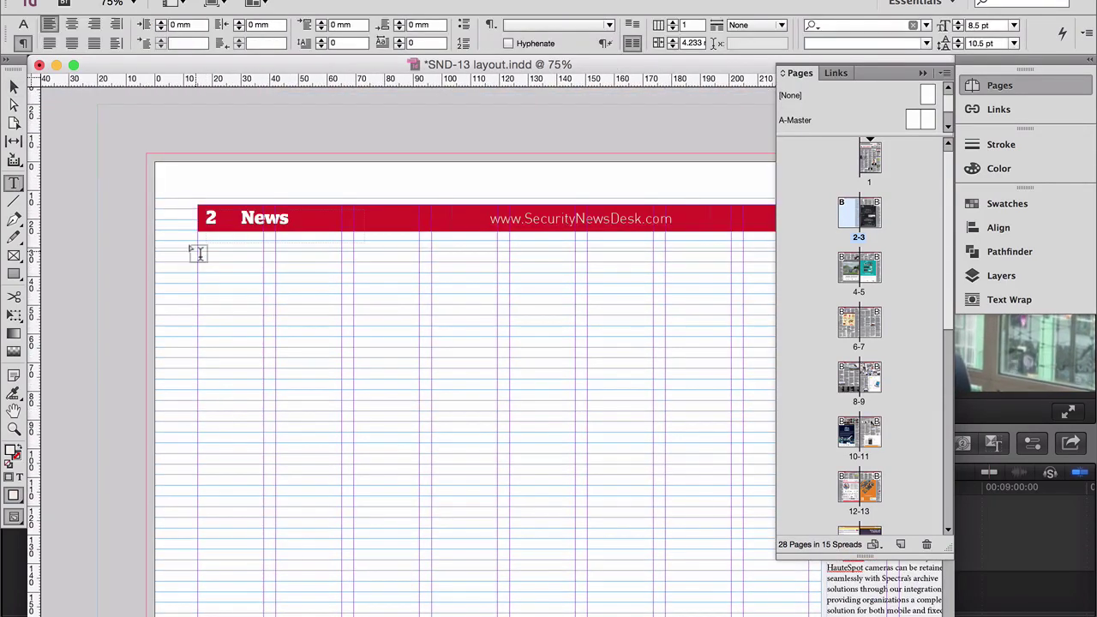
pyautogui.moveTo(198, 250); pyautogui.dragTo(646, 467)
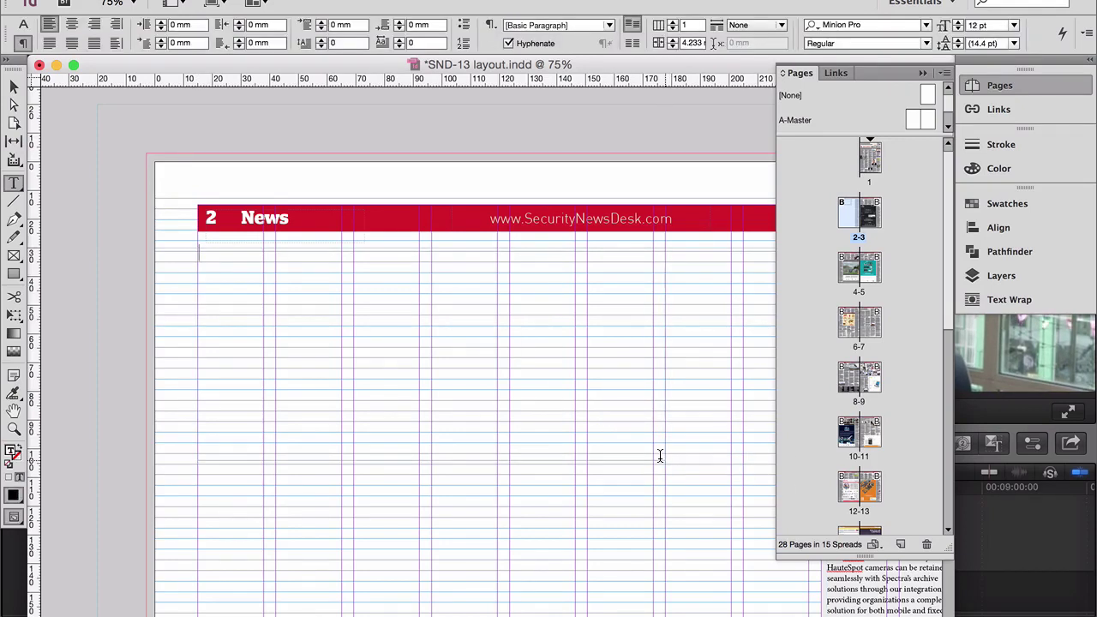
# Select the whole gender survey article text in Writer for copying
pyautogui.click(608, 25)
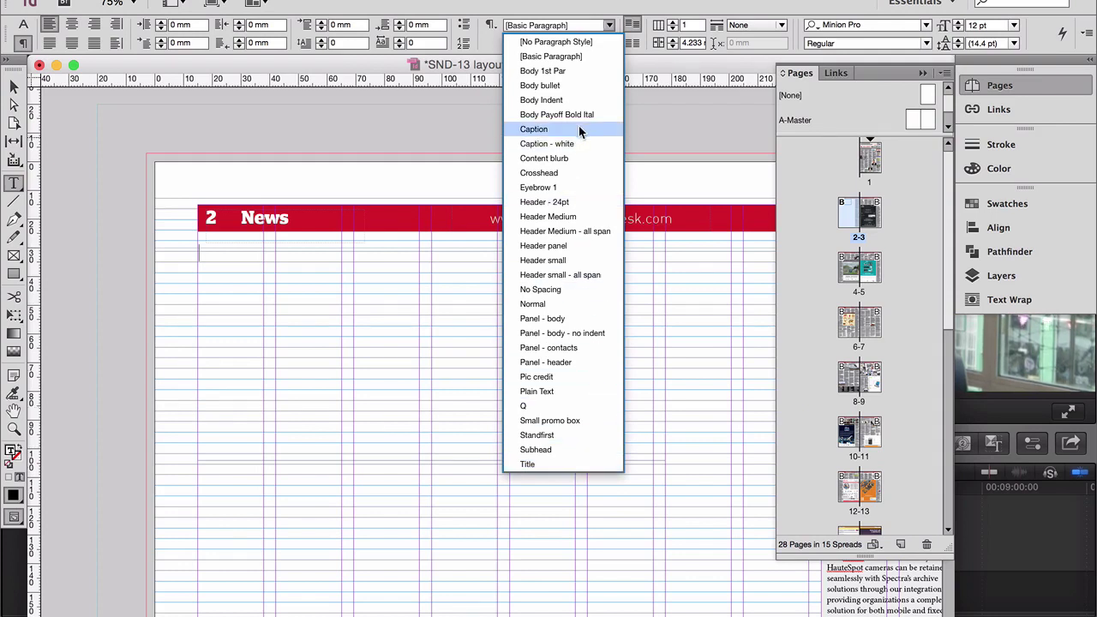
pyautogui.press('Escape')
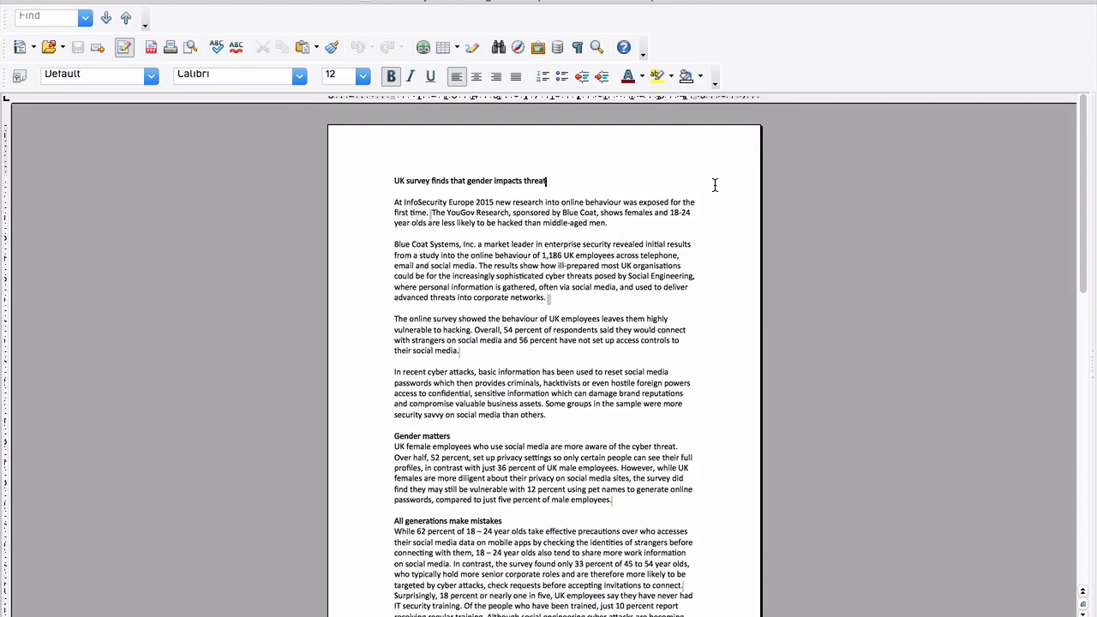
pyautogui.hotkey('ctrl', 'a')
pyautogui.press('super+c')
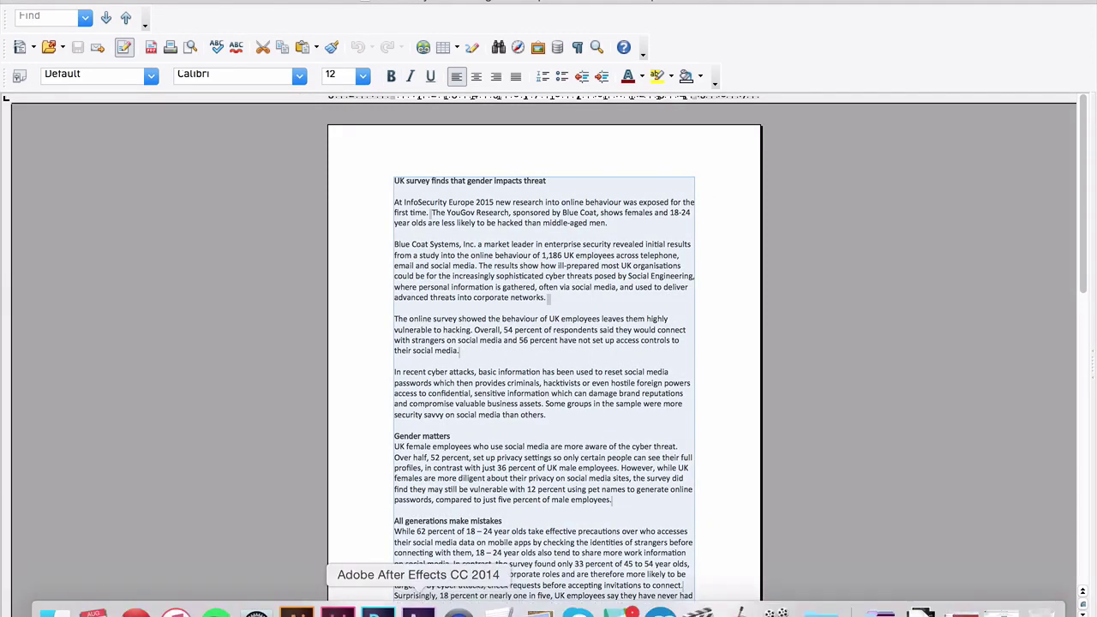
pyautogui.click(338, 607)
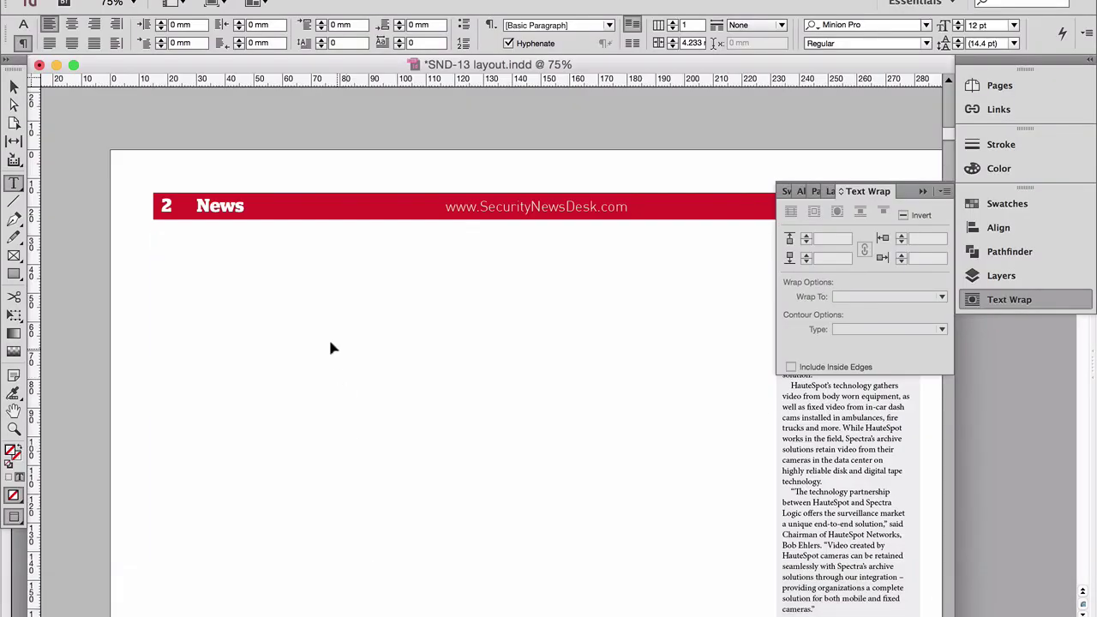
# Paste the survey article into the new frame and apply the Body Indent paragraph style
pyautogui.press('super+v')
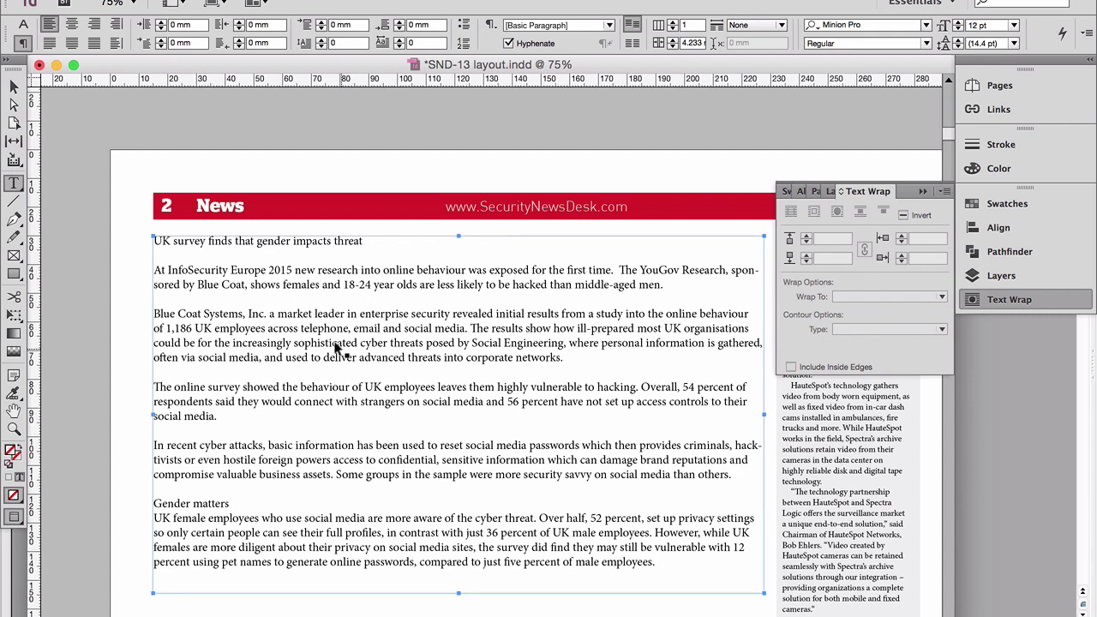
pyautogui.press('super+a')
pyautogui.click(570, 29)
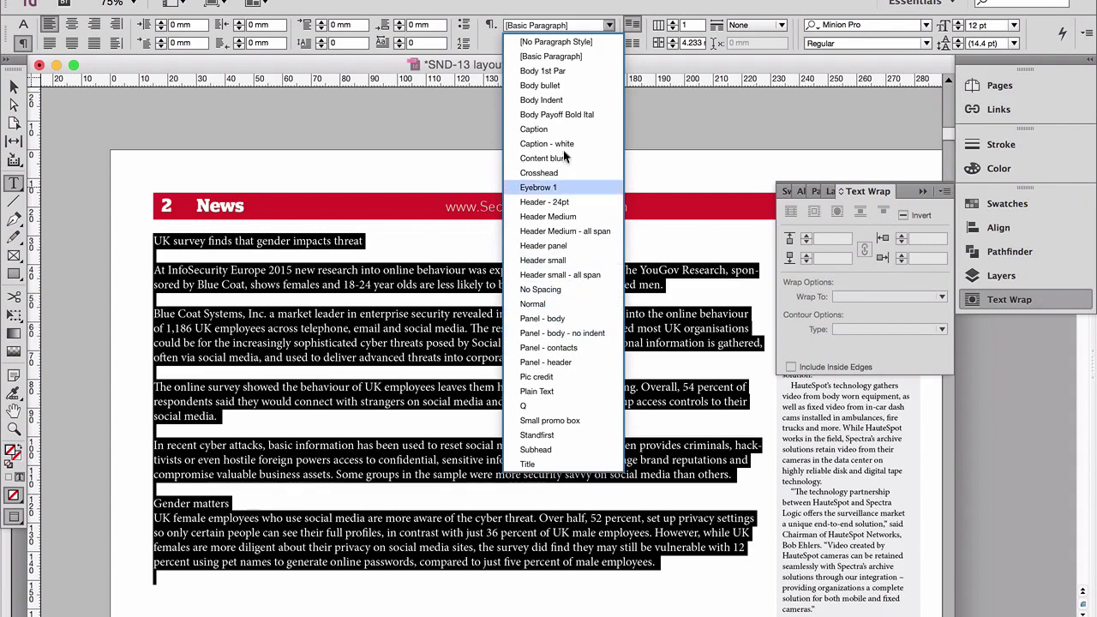
pyautogui.click(564, 101)
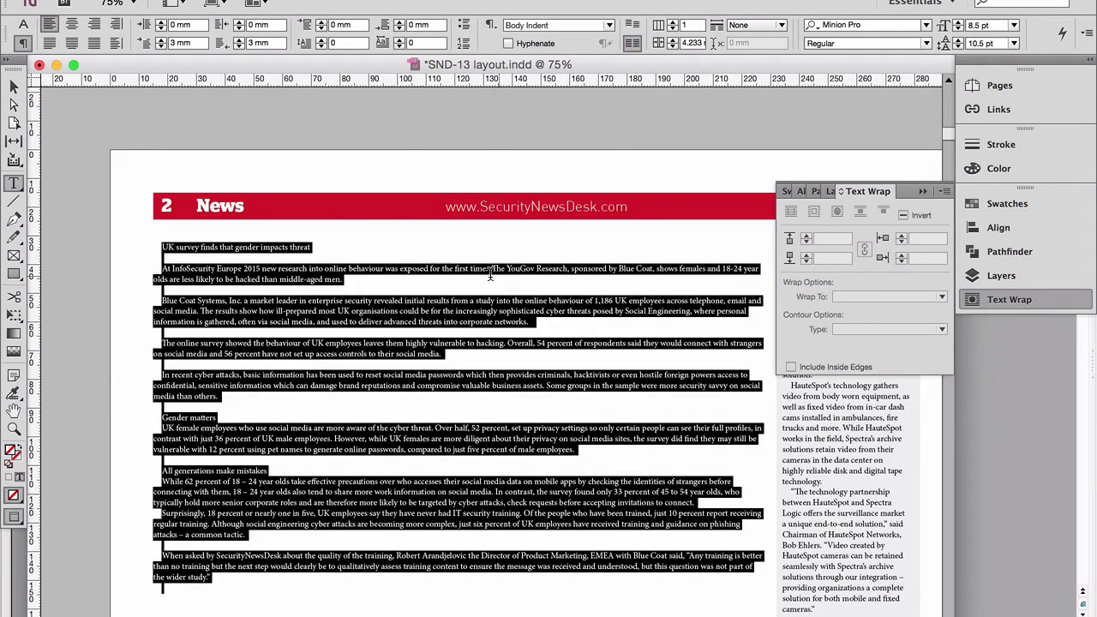
pyautogui.click(339, 248)
# Style the headline as Header - 24pt and flow the story into three columns
pyautogui.click(580, 25)
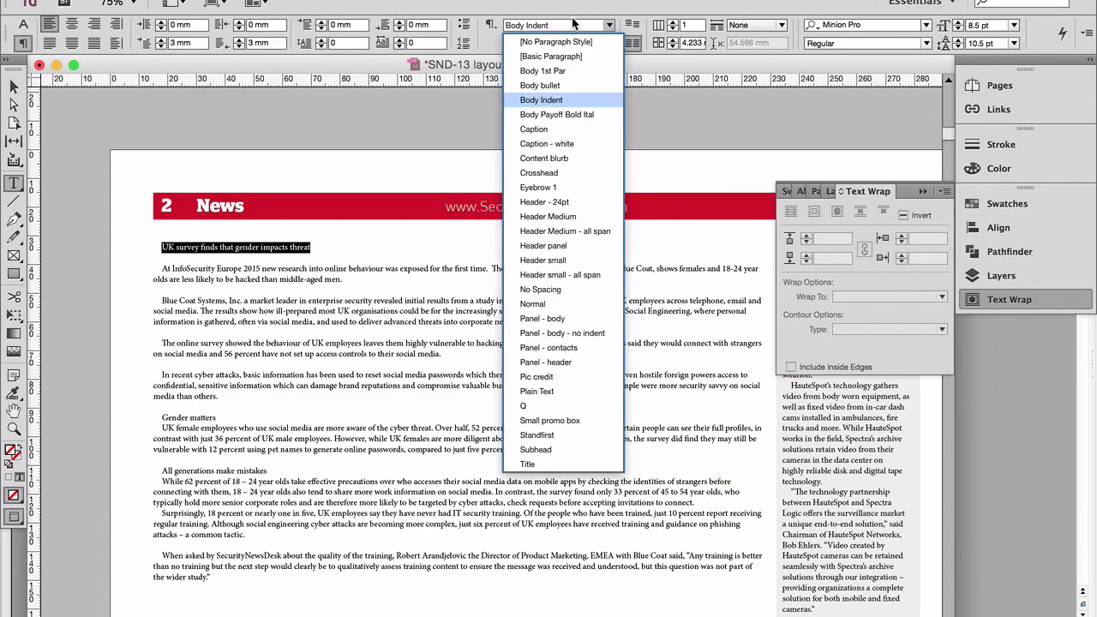
pyautogui.click(576, 202)
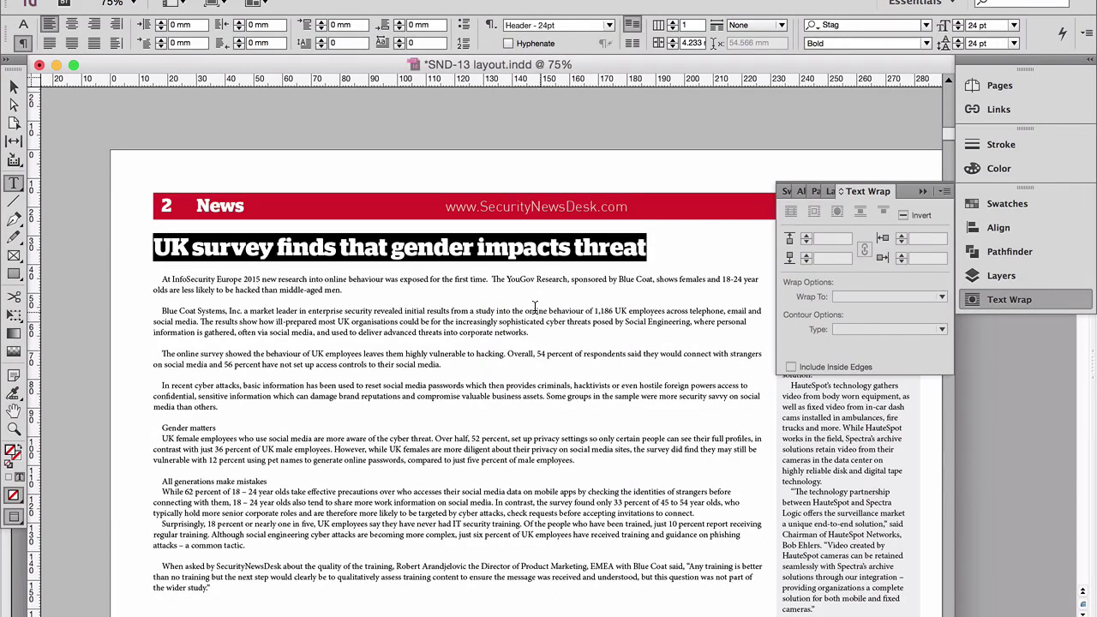
pyautogui.press('Right')
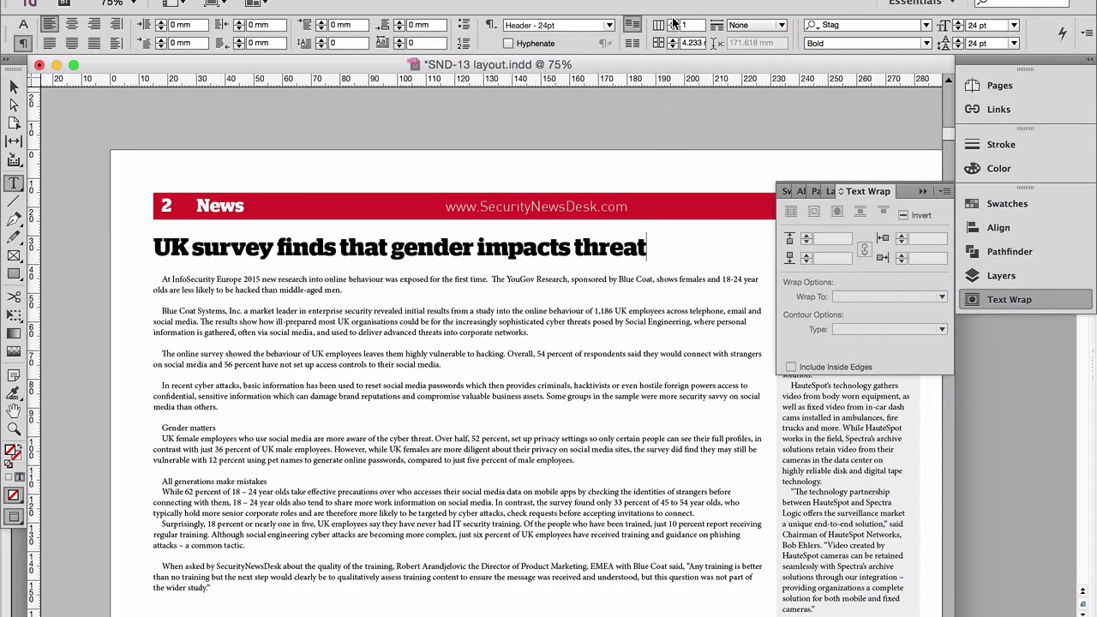
pyautogui.click(674, 30)
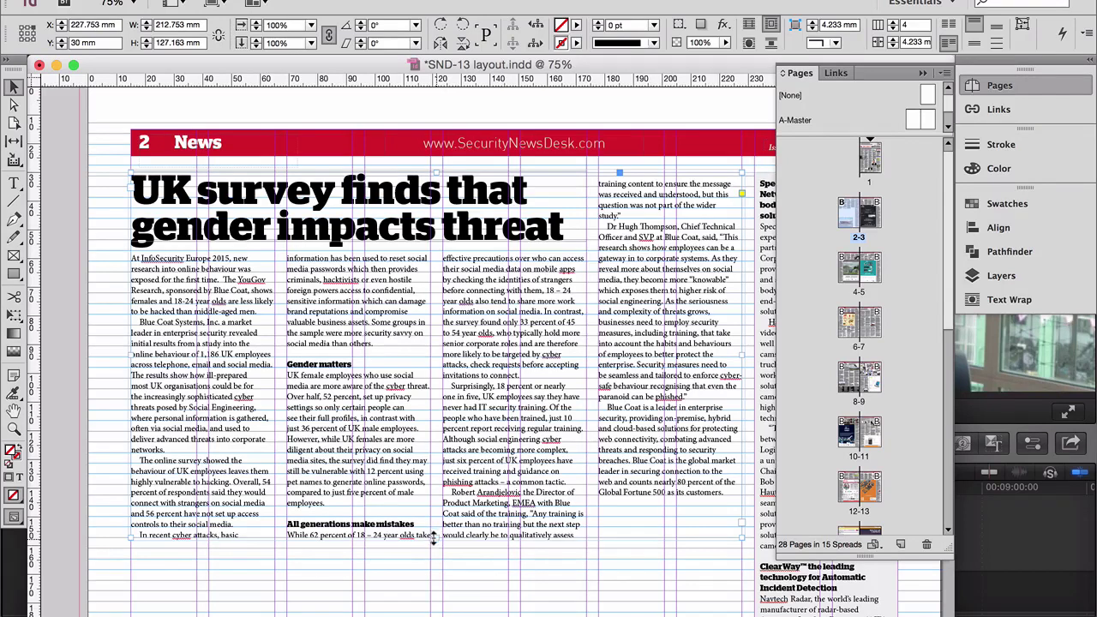
# Drag the survey story frame's bottom edge up to 124.5 mm tall so the columns rebalance
pyautogui.click(457, 602)
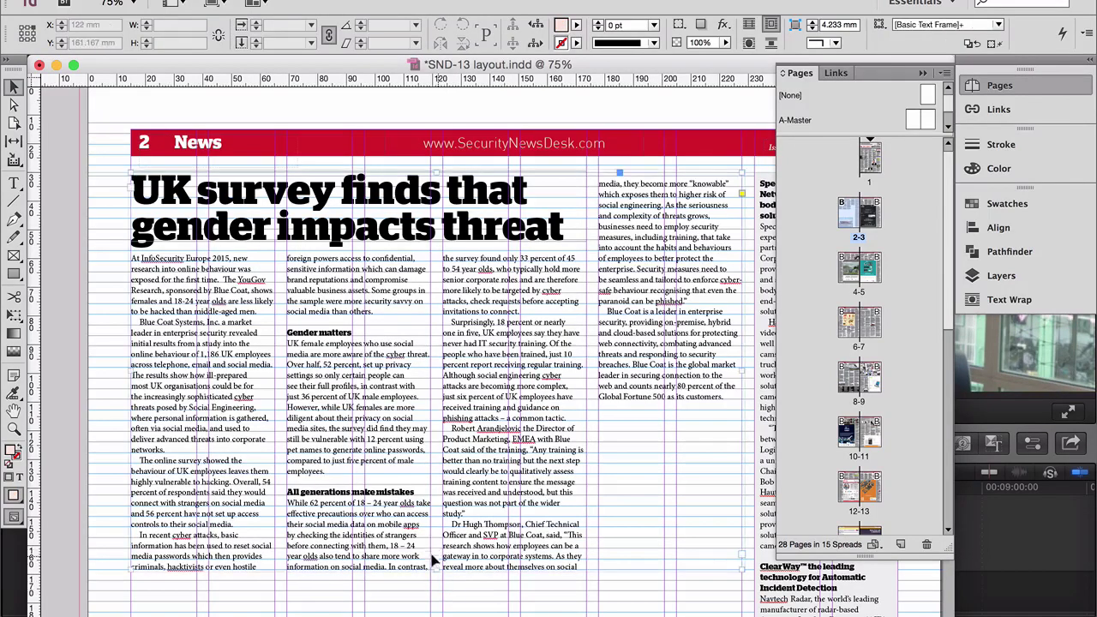
pyautogui.click(433, 563)
pyautogui.moveTo(414, 569); pyautogui.dragTo(434, 525)
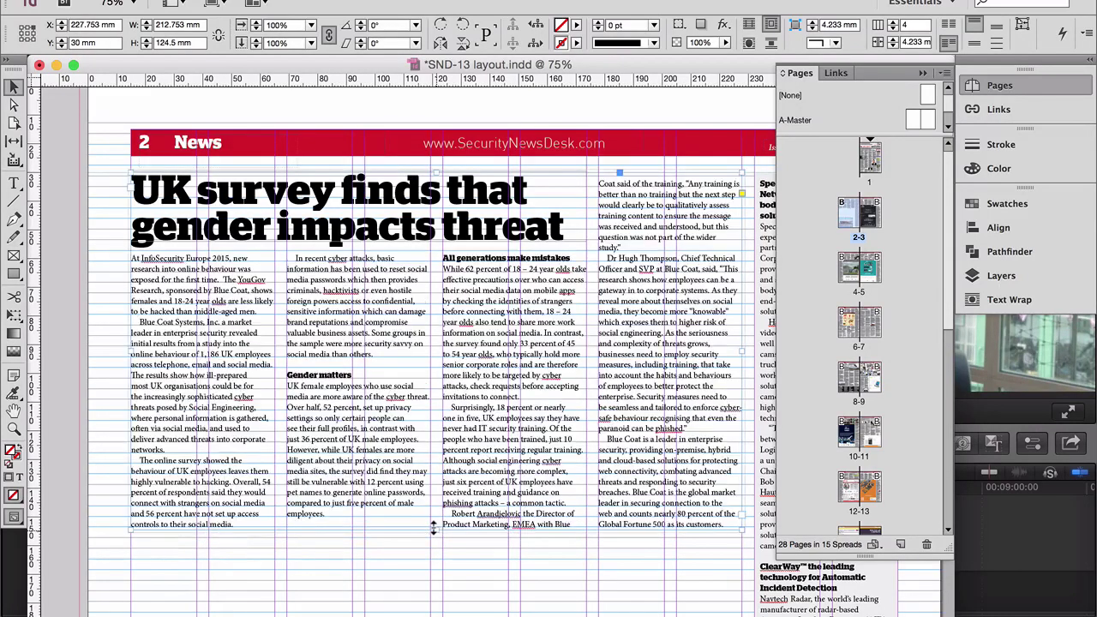
pyautogui.click(461, 568)
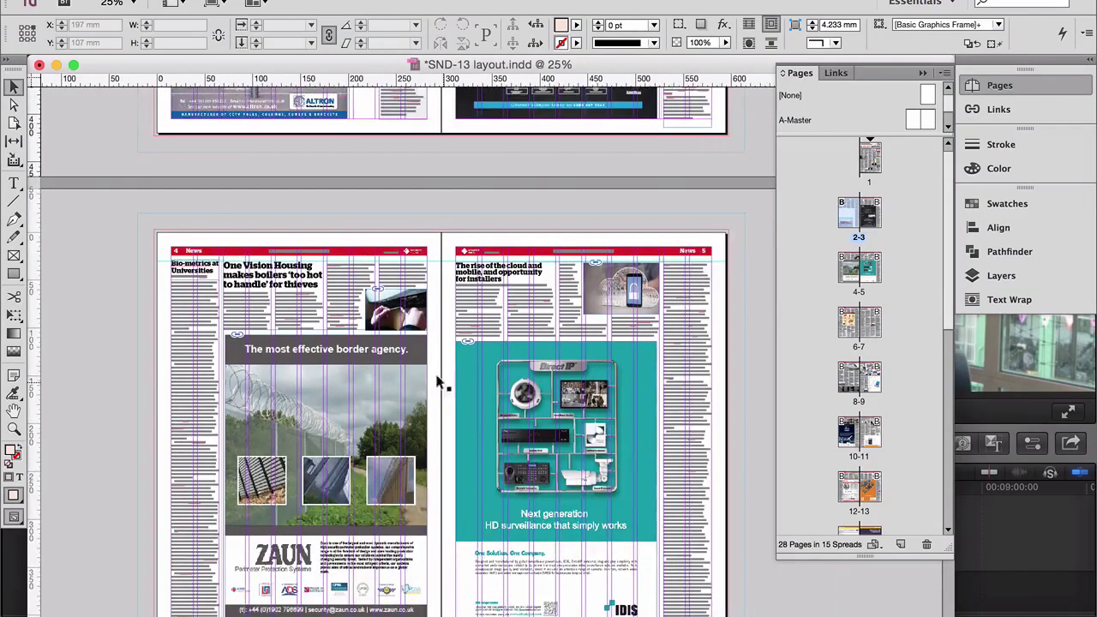
# Drop the cloud-and-phone image's text wrap offset to 1 mm, compare, then restore it to 2 mm
pyautogui.press('super+equal')
pyautogui.hscroll(2, 437, 382)
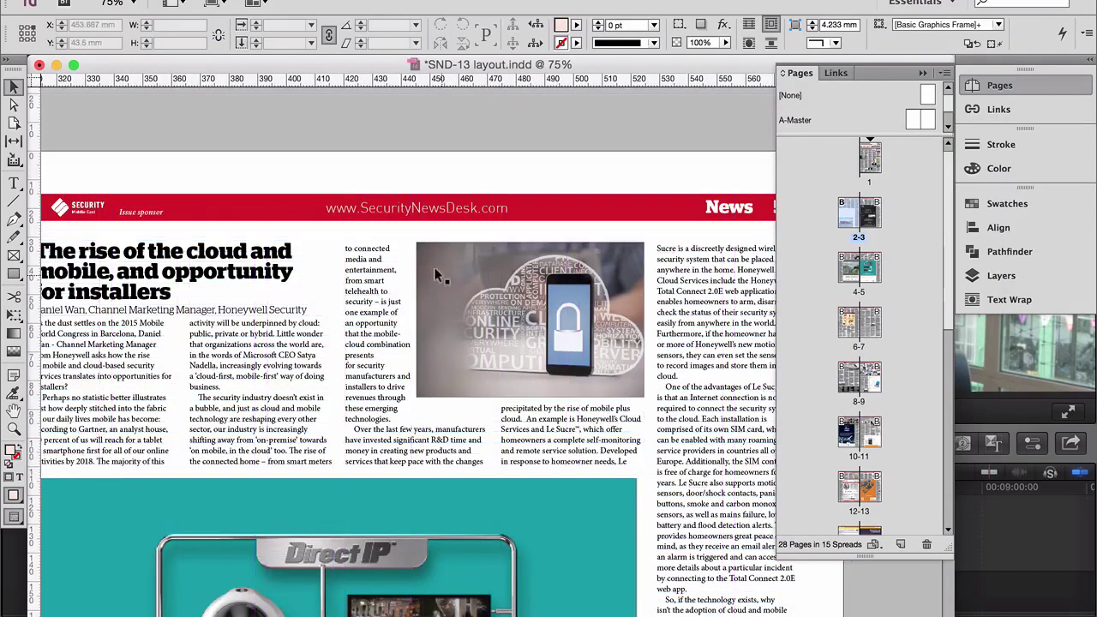
pyautogui.click(433, 267)
pyautogui.click(1008, 299)
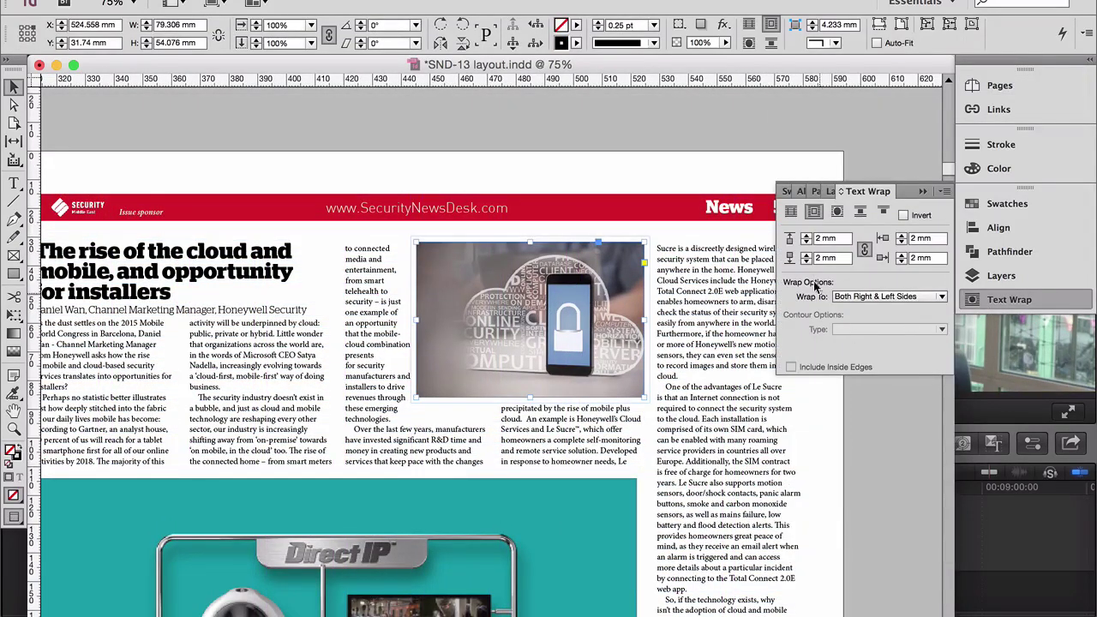
pyautogui.click(805, 245)
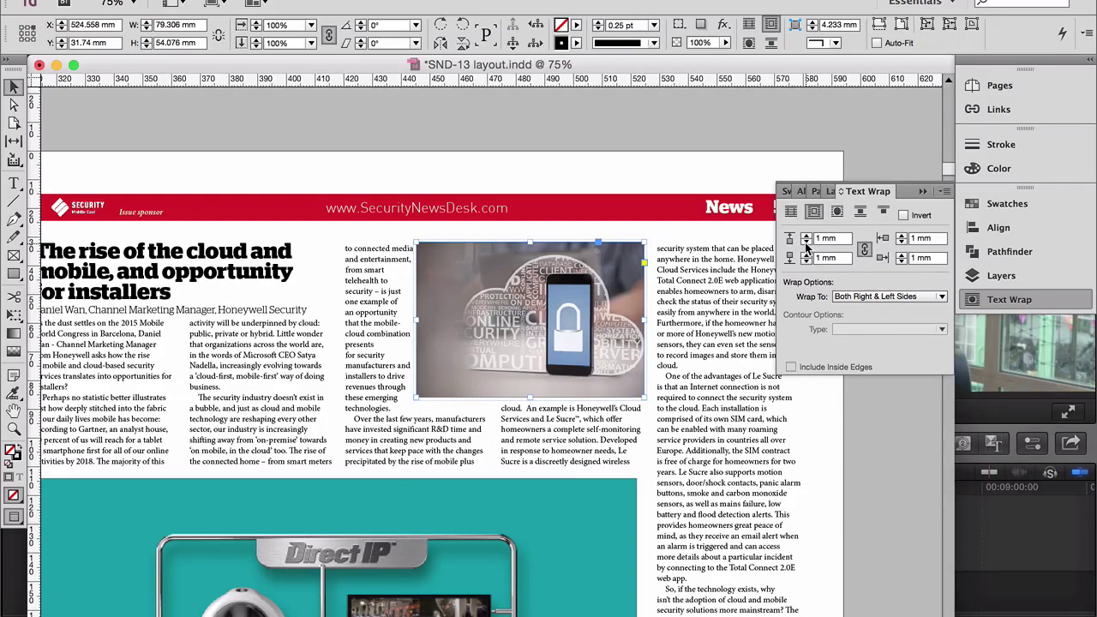
pyautogui.click(659, 161)
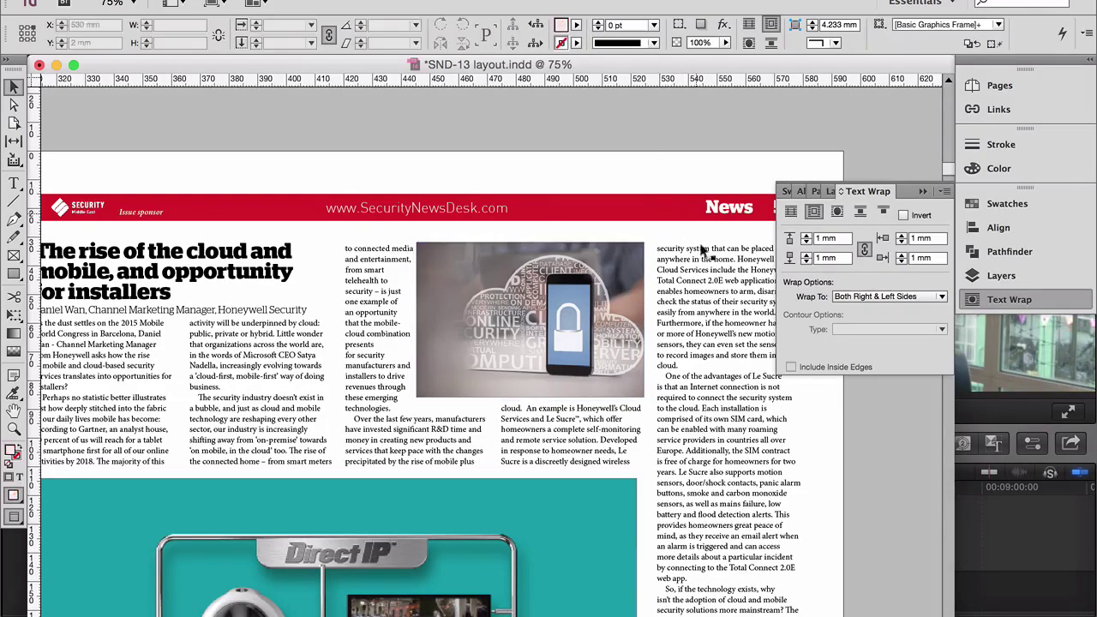
pyautogui.click(630, 252)
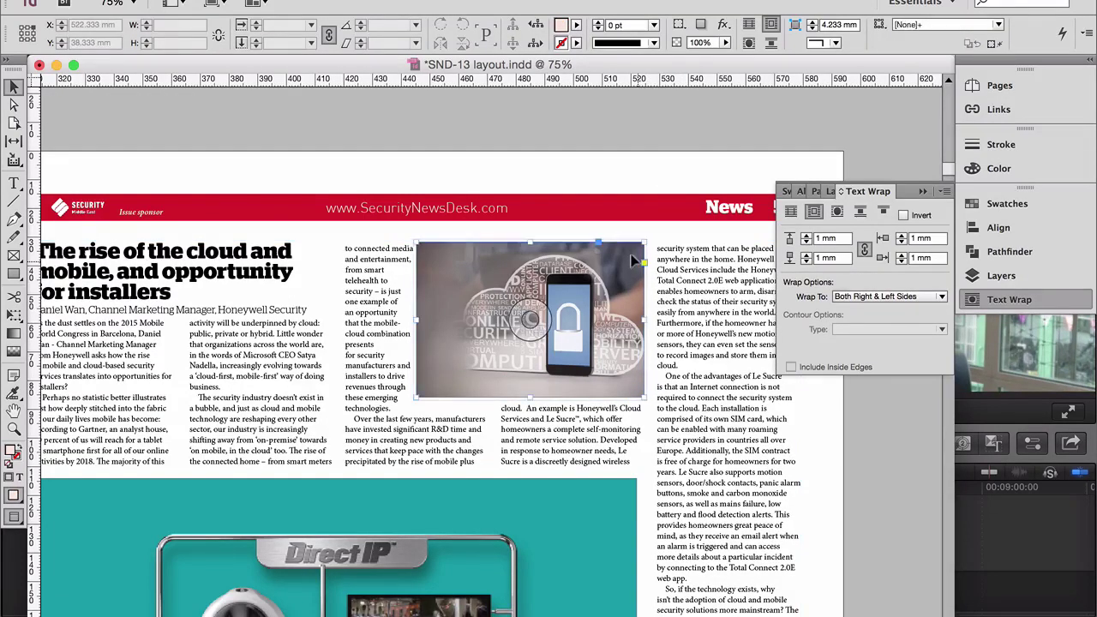
pyautogui.click(805, 239)
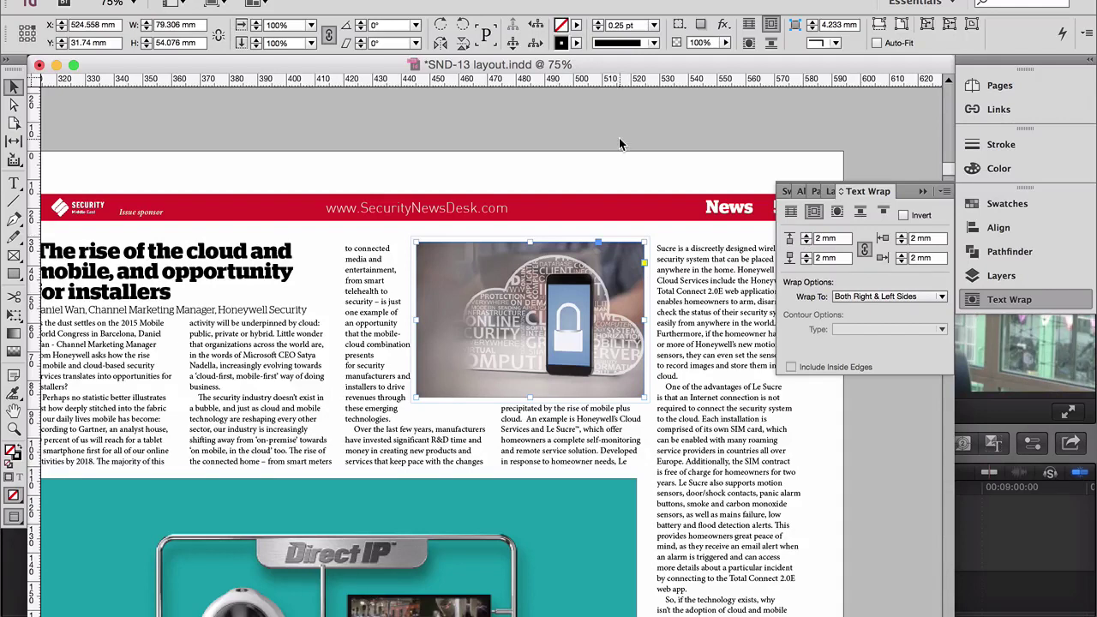
pyautogui.click(577, 132)
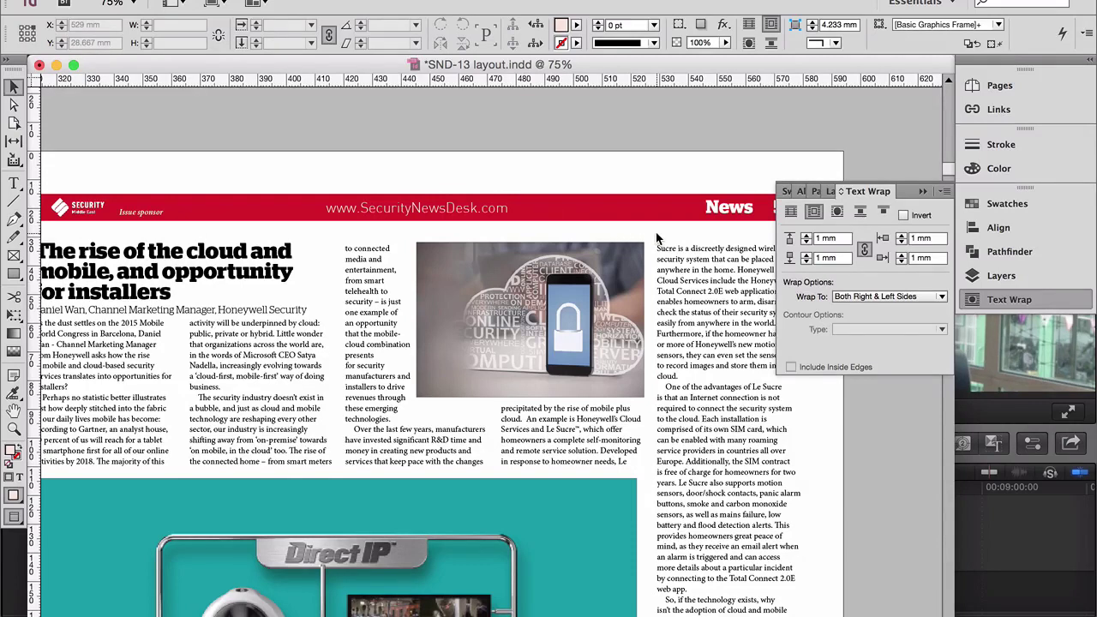
pyautogui.hscroll(-5, 656, 238)
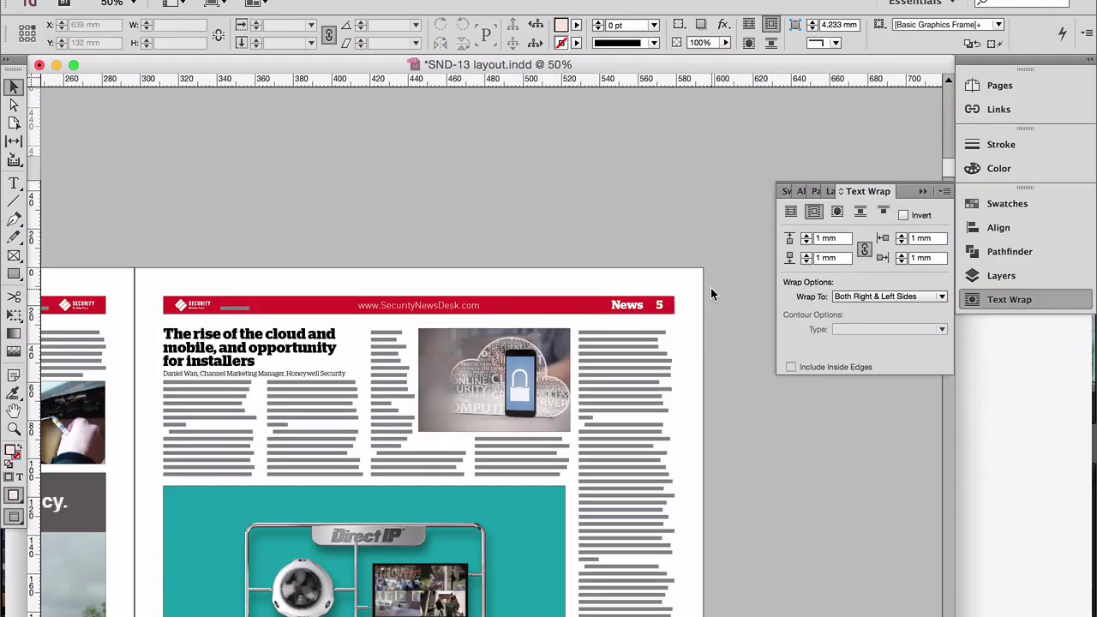
# Zoom out to 25% and scroll past the pages 2–3 spread up to the front page
pyautogui.press('super+minus')
pyautogui.press('super+minus')
pyautogui.scroll(-5, 710, 291)
pyautogui.hscroll(-2, 710, 291)
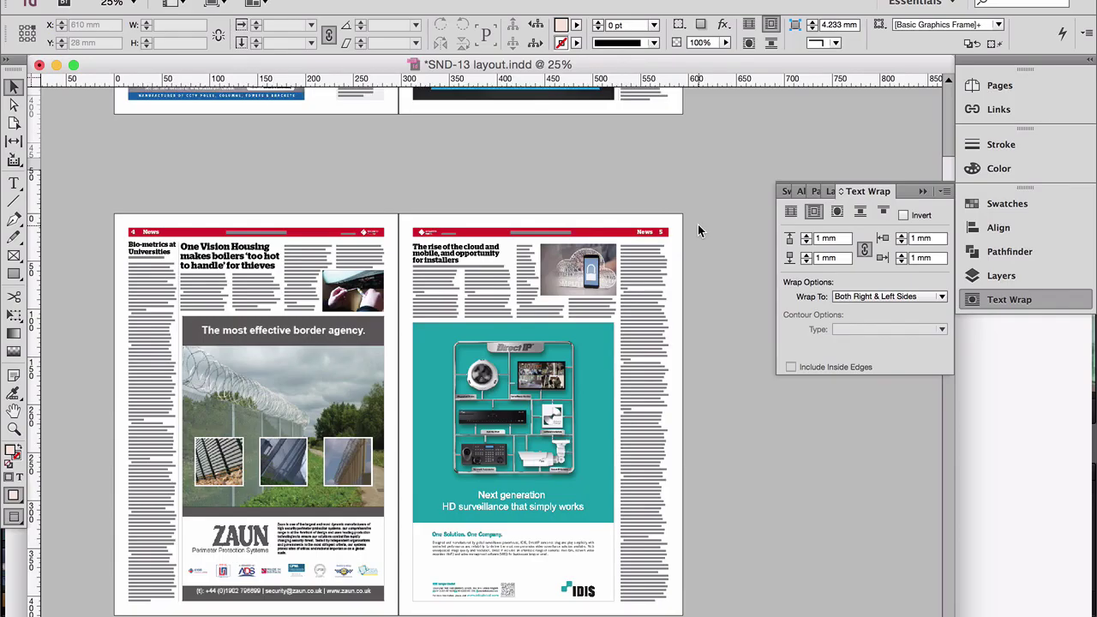
pyautogui.scroll(5, 698, 224)
pyautogui.scroll(10, 697, 224)
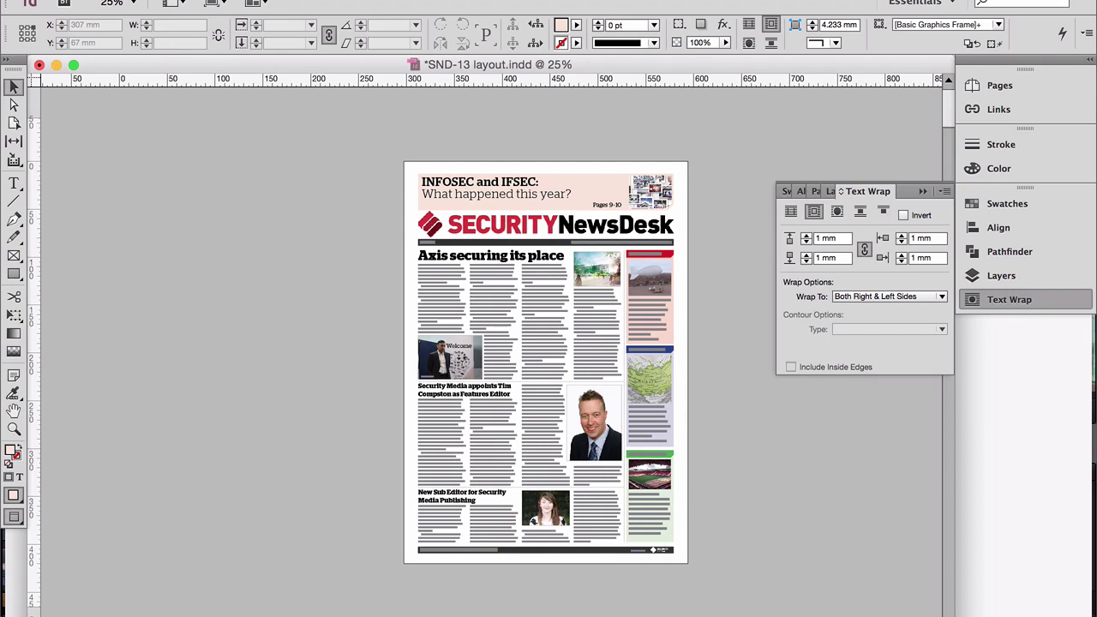
# Start a PDF export from File > Adobe PDF Presets using SND Paper Printing
pyautogui.click(124, 0)
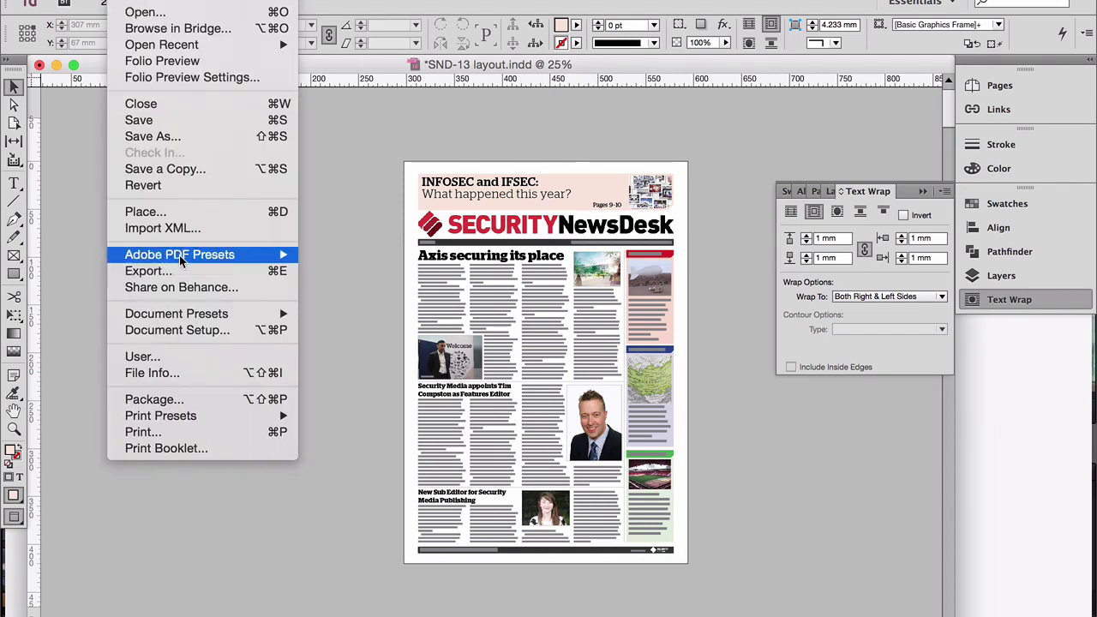
pyautogui.moveTo(183, 255)
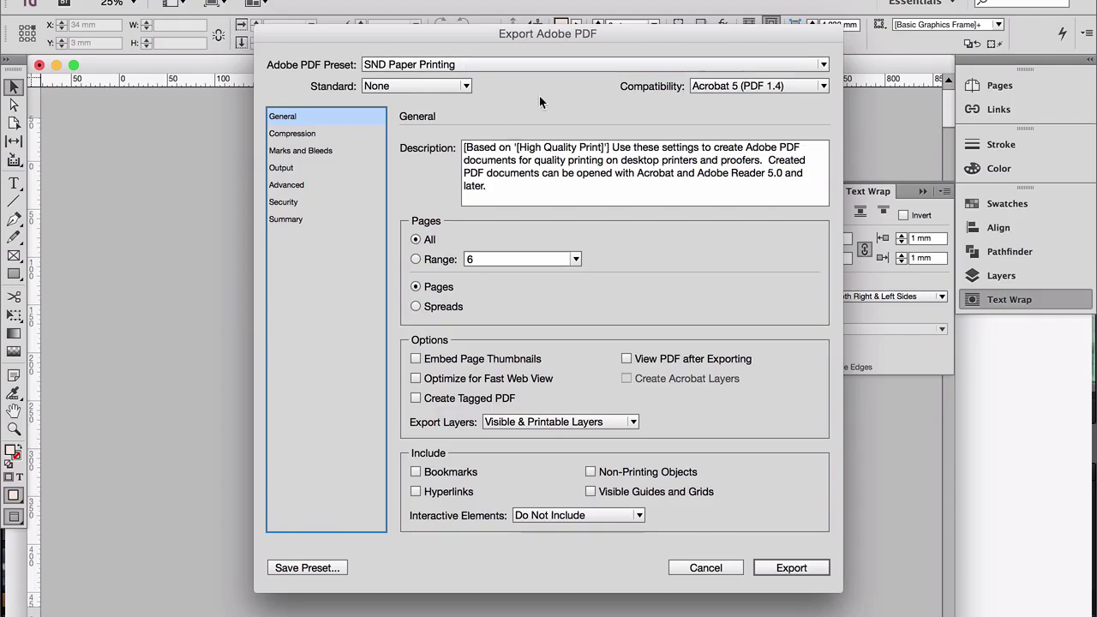
# Confirm the SND Paper Printing preset and review its Compression, Marks and Bleeds, and Output panes
pyautogui.click(498, 60)
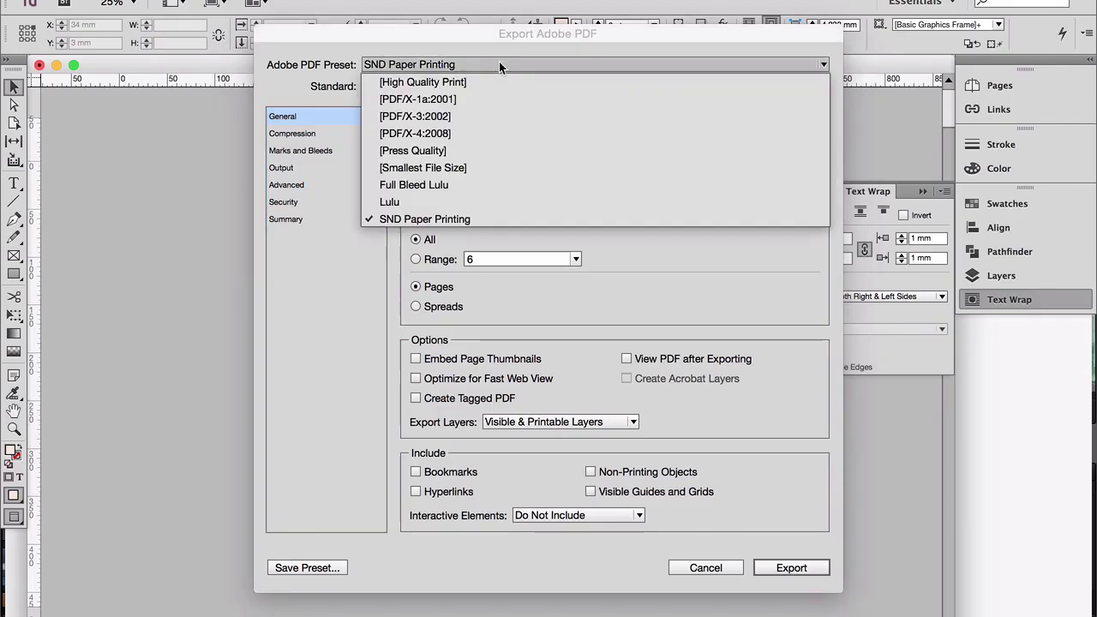
pyautogui.click(460, 220)
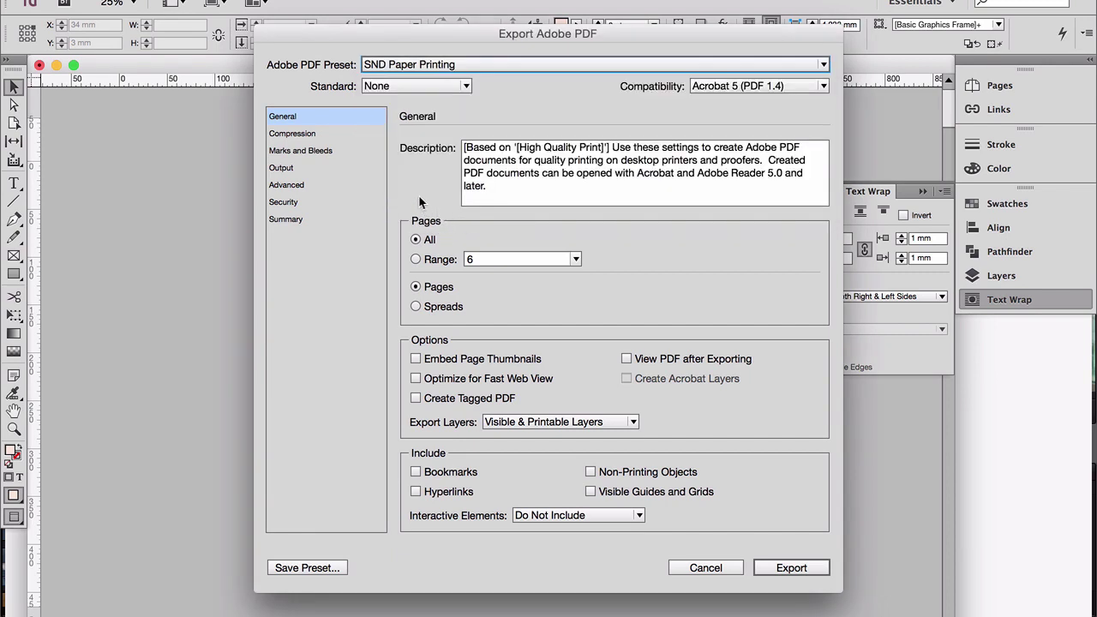
pyautogui.click(296, 134)
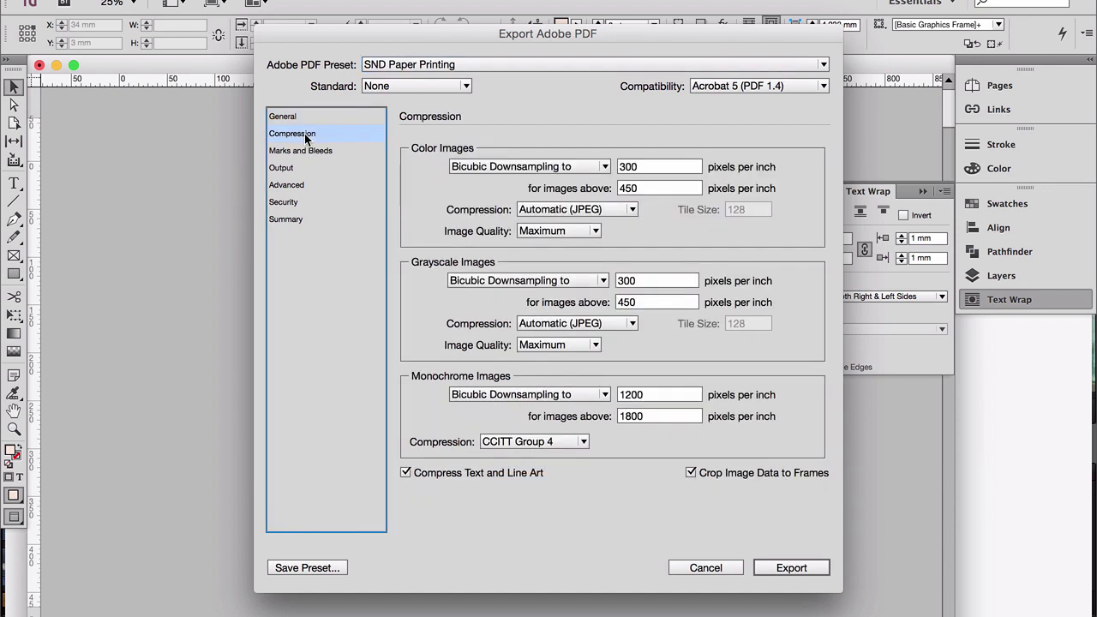
pyautogui.click(307, 151)
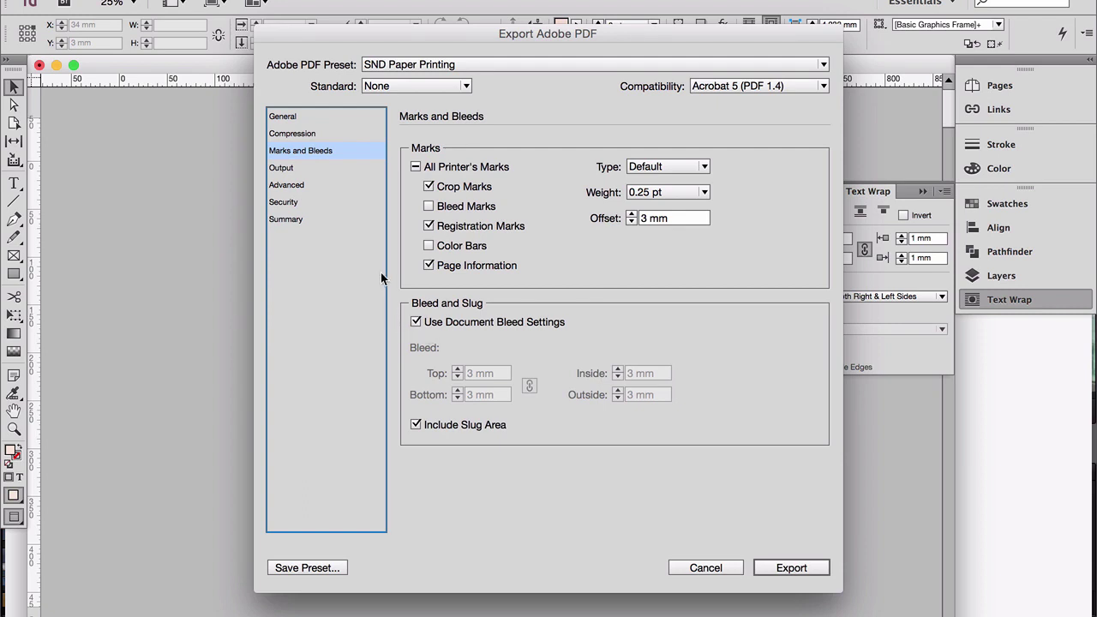
pyautogui.click(306, 169)
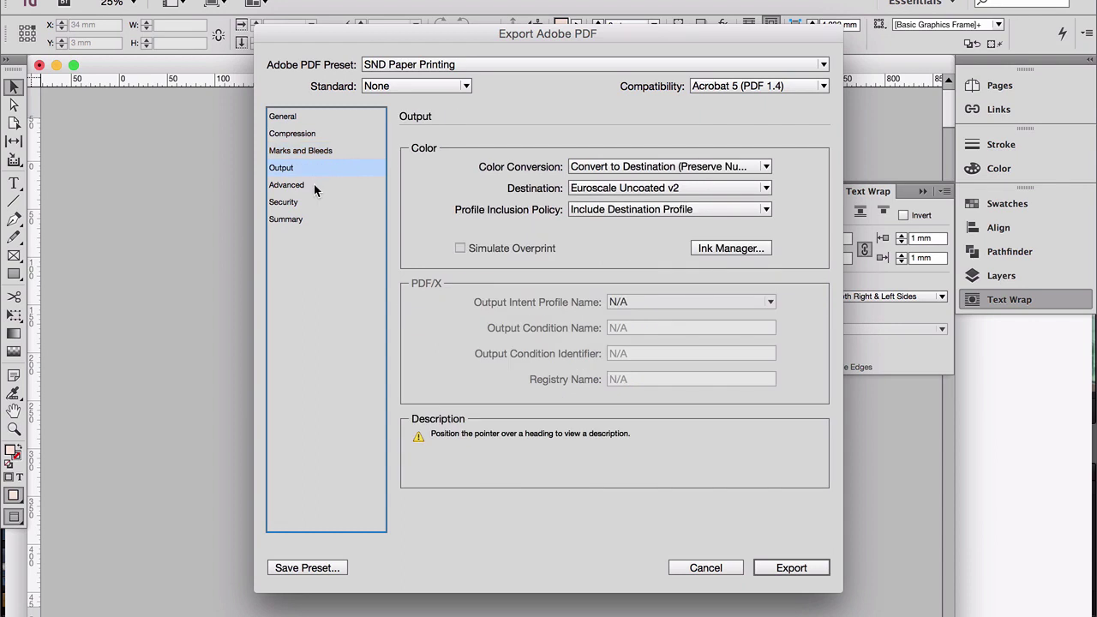
# Review the process and PANTONE inks in Ink Manager, then cancel without changes
pyautogui.click(725, 249)
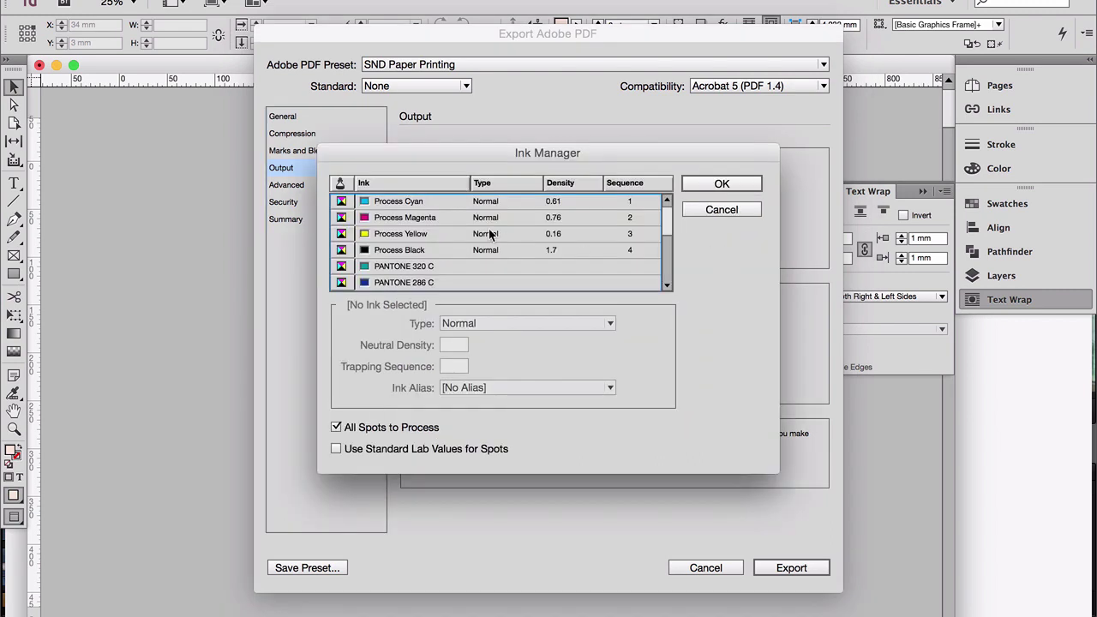
pyautogui.scroll(-5, 488, 229)
pyautogui.scroll(5, 490, 233)
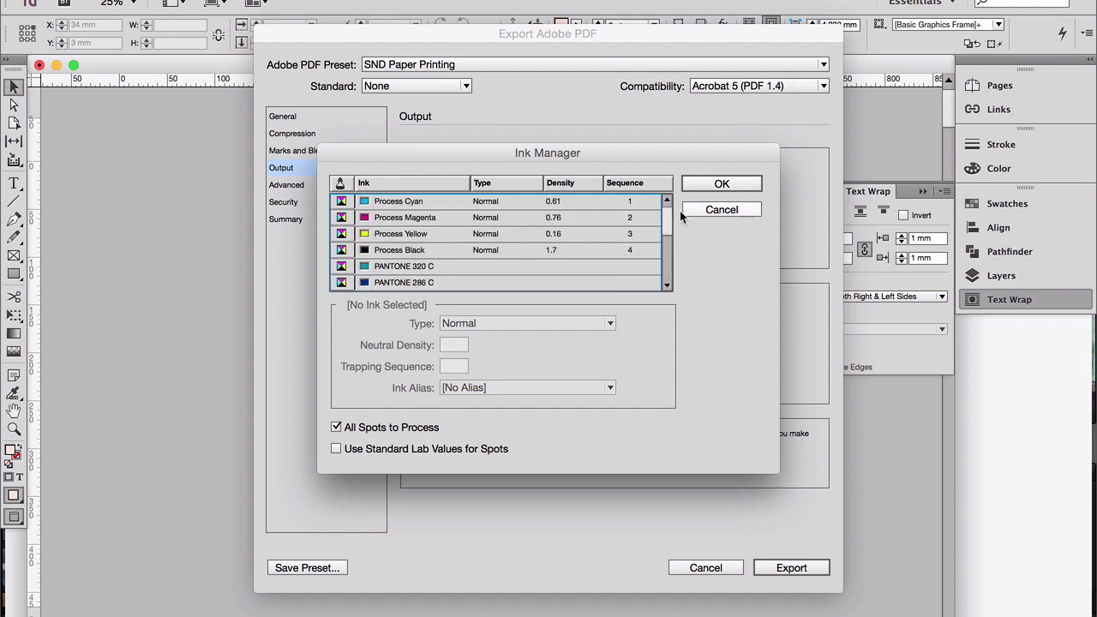
pyautogui.click(710, 209)
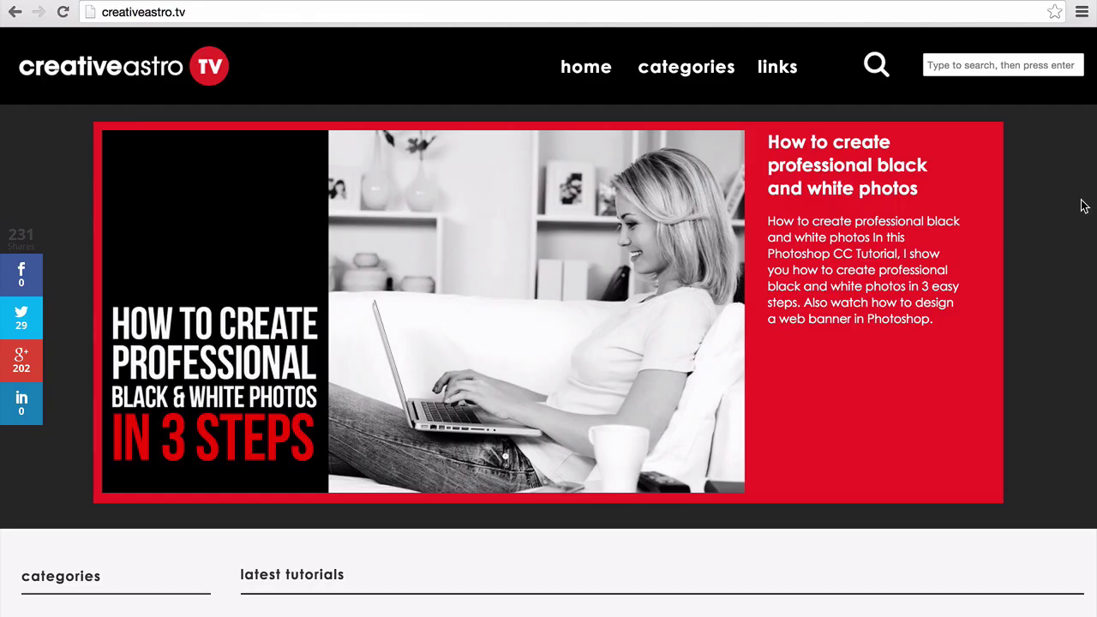
# Scroll the creativeastro.tv homepage down to the categories and latest tutorials grid
pyautogui.scroll(-3, 1082, 206)
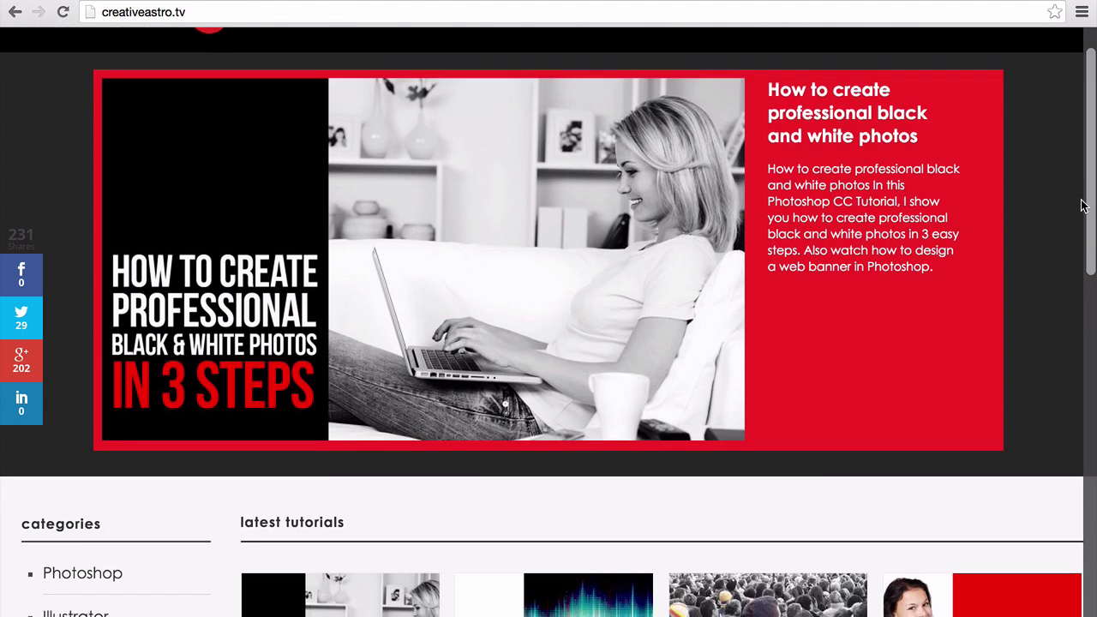
pyautogui.scroll(-4, 1082, 206)
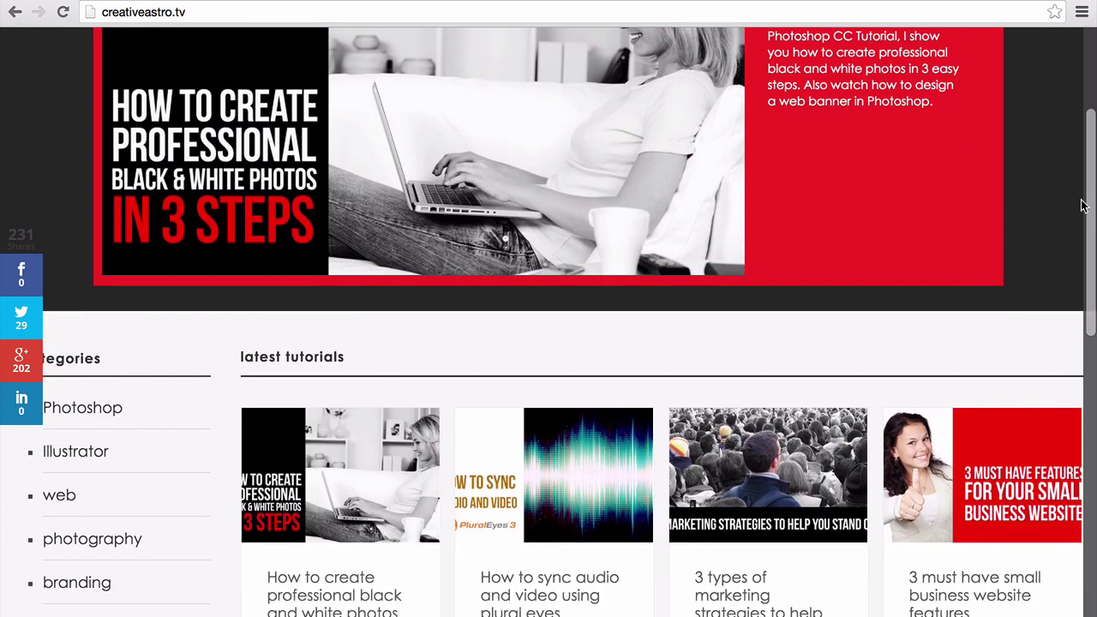
pyautogui.scroll(-2, 1082, 205)
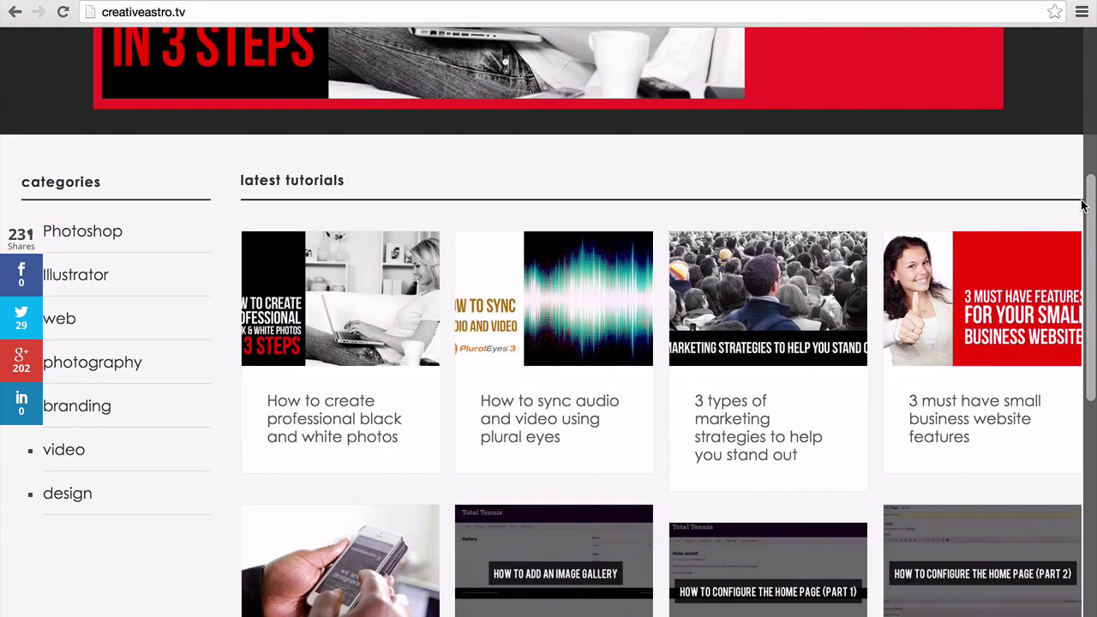
pyautogui.scroll(5, 1083, 206)
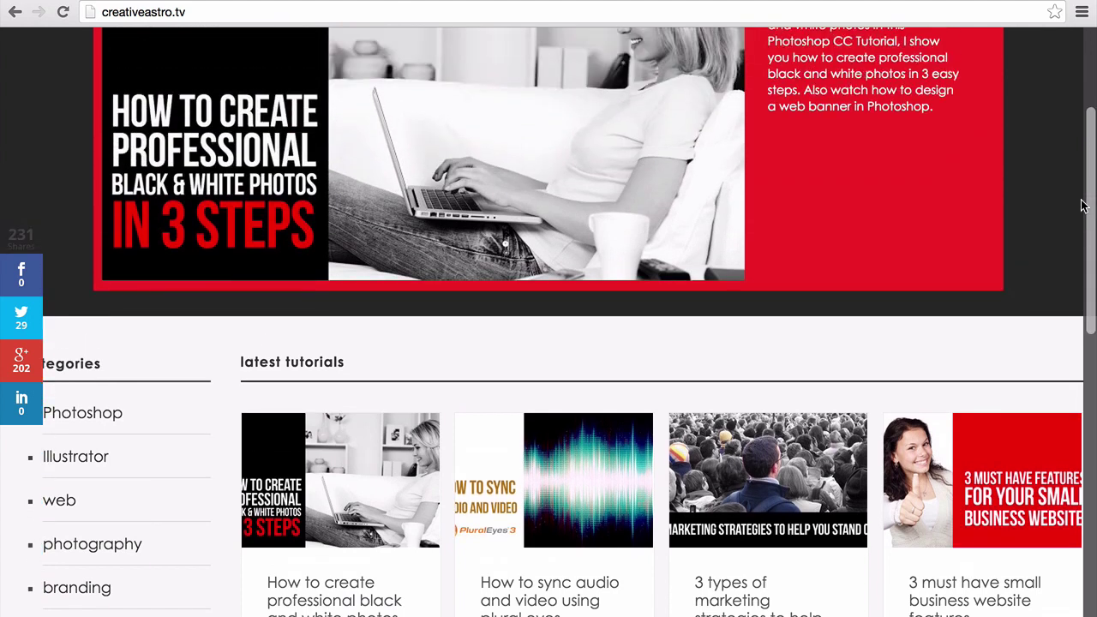